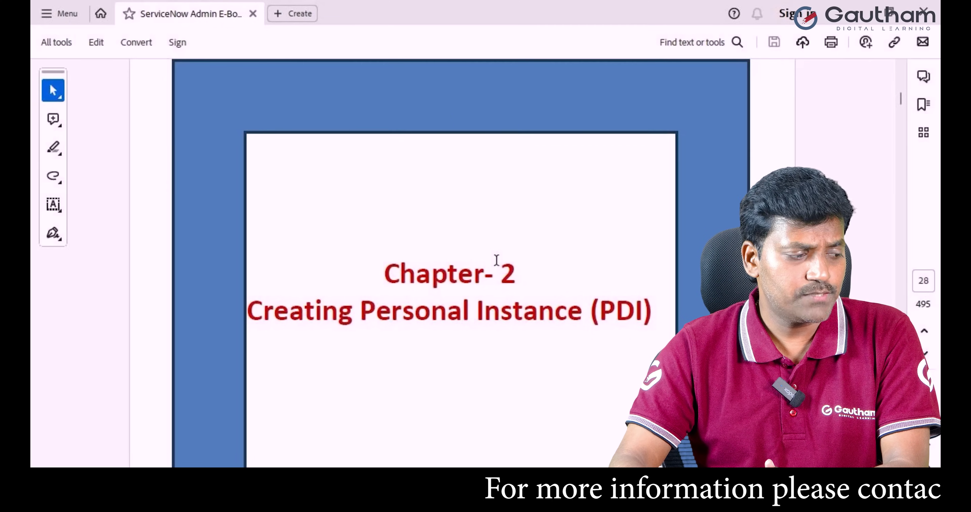
Scroll the guide to page 29, 'ServiceNow Developer Account Creation', Exercise 1.
{"action": "scroll", "coordinate": [497, 262], "scroll_direction": "down", "scroll_amount": 15}
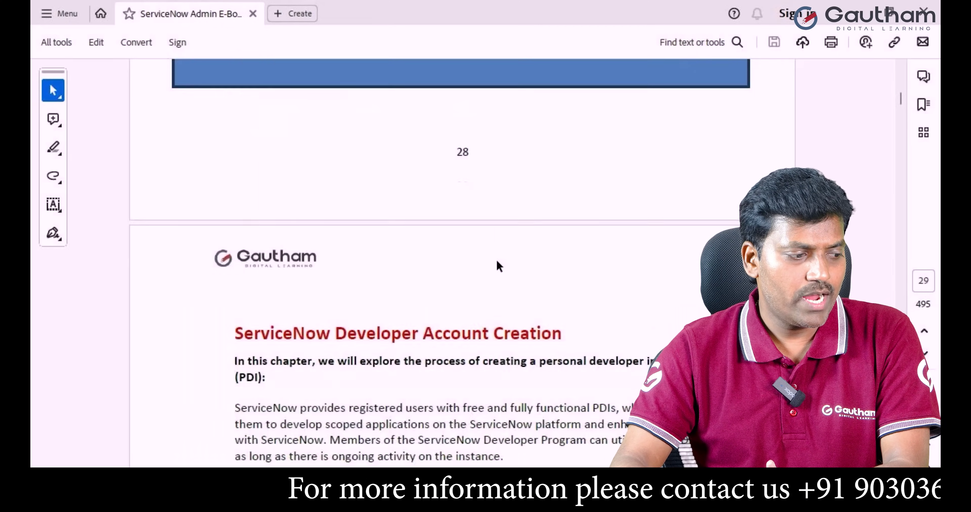
{"action": "scroll", "coordinate": [497, 264], "scroll_direction": "down", "scroll_amount": 5}
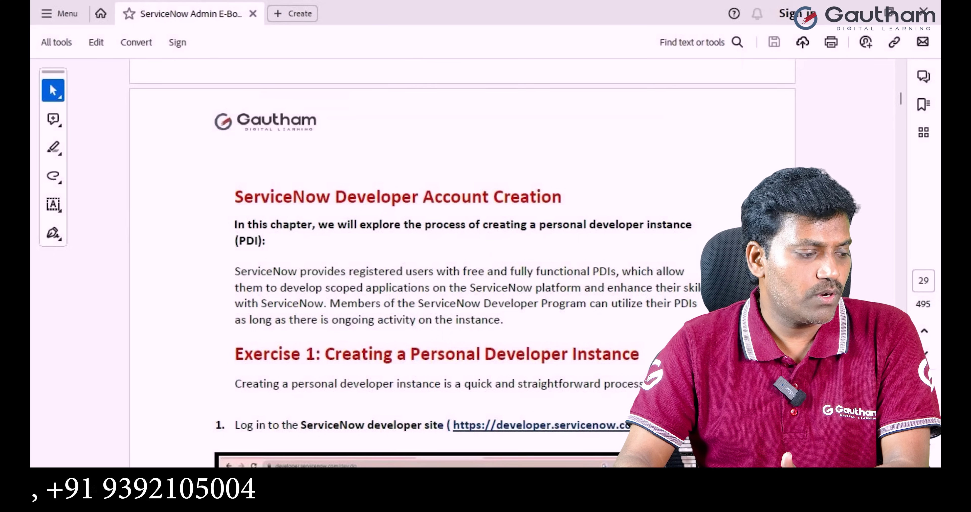
{"action": "scroll", "coordinate": [488, 363], "scroll_direction": "down", "scroll_amount": 3}
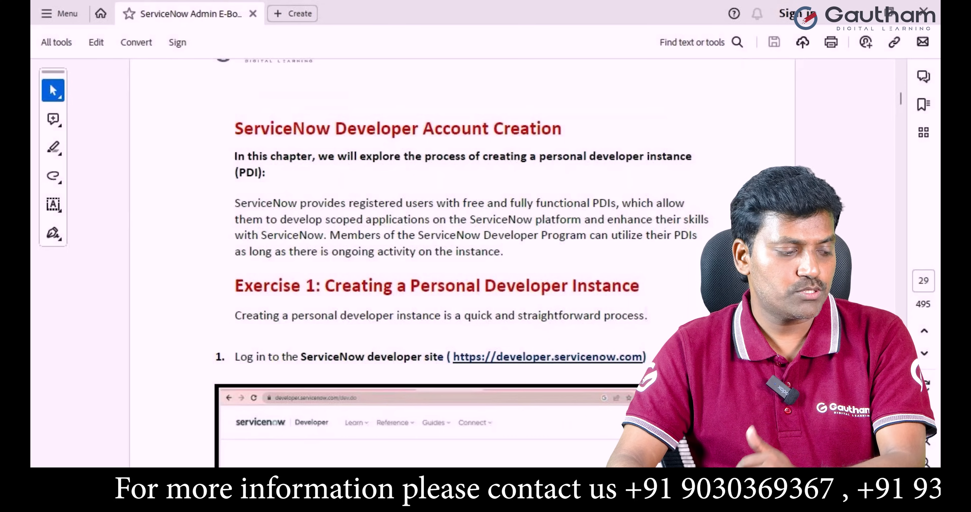
{"action": "mouse_move", "coordinate": [554, 505]}
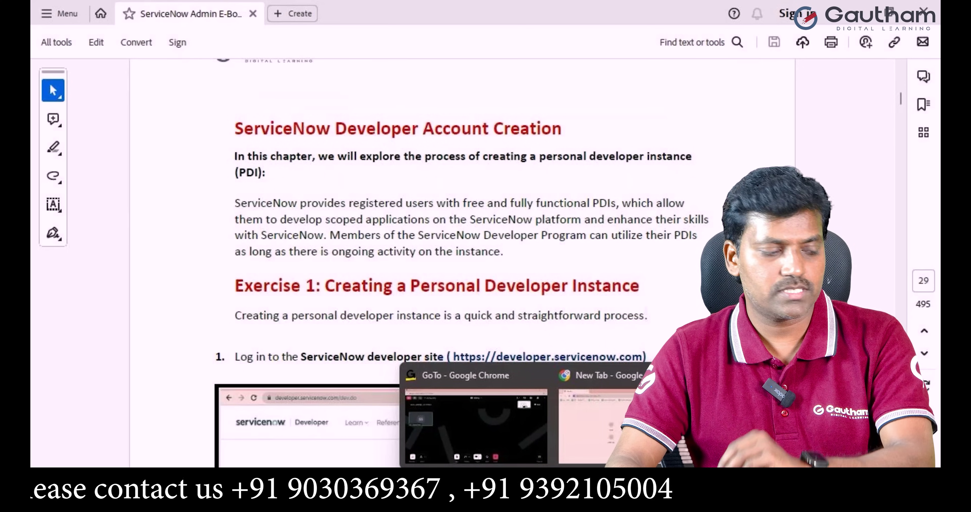
{"action": "left_click", "coordinate": [599, 425]}
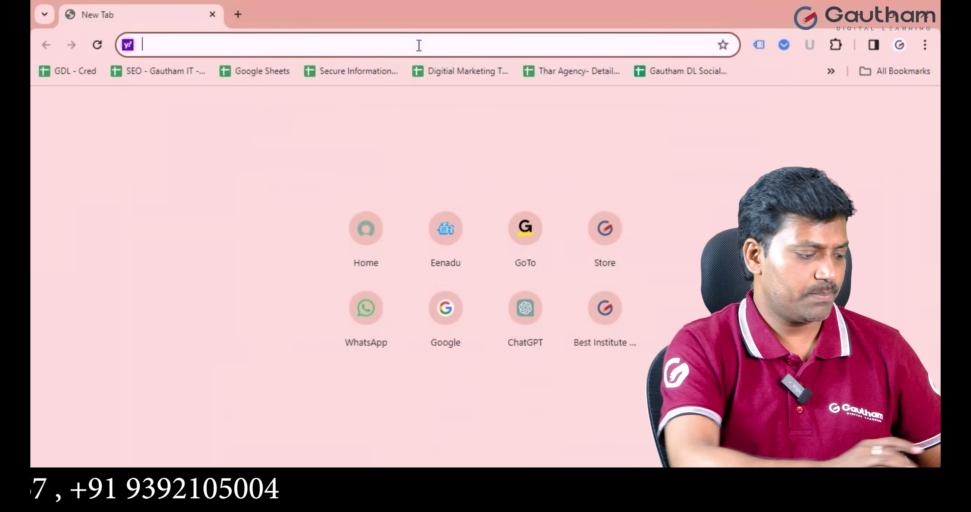
{"action": "type", "text": "https"}
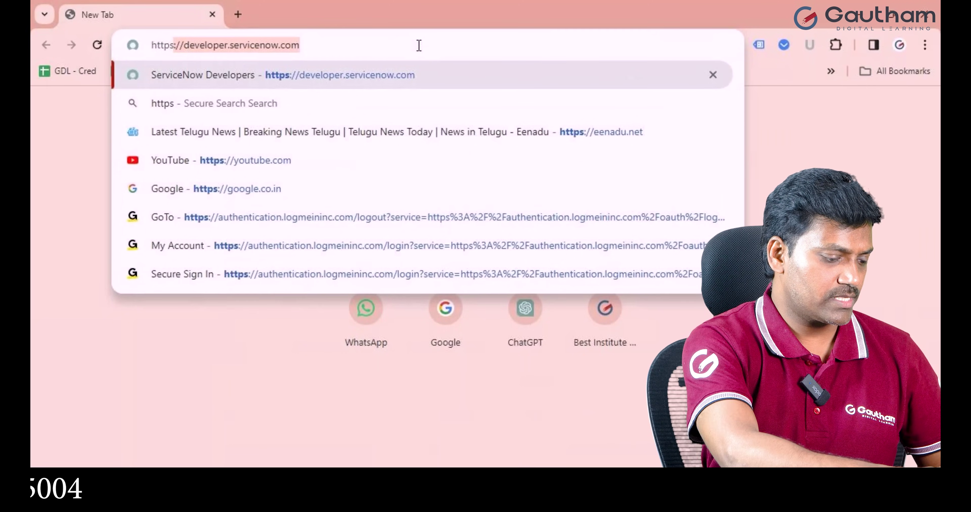
{"action": "type", "text": "://devel"}
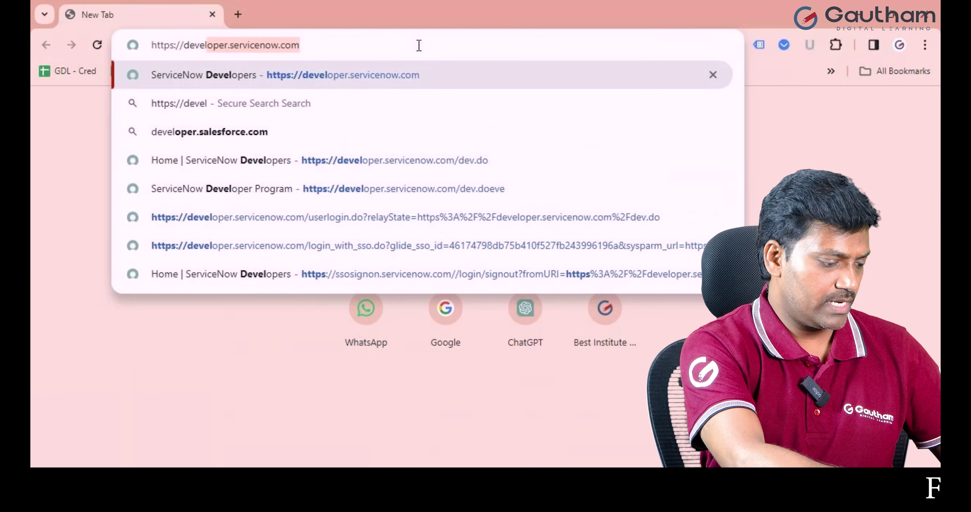
{"action": "type", "text": "oper.service"}
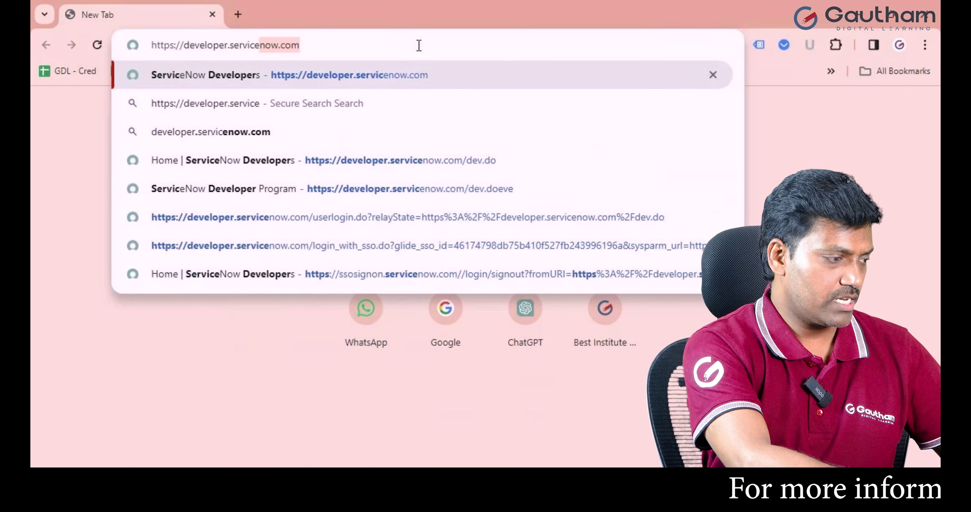
{"action": "type", "text": "now.com"}
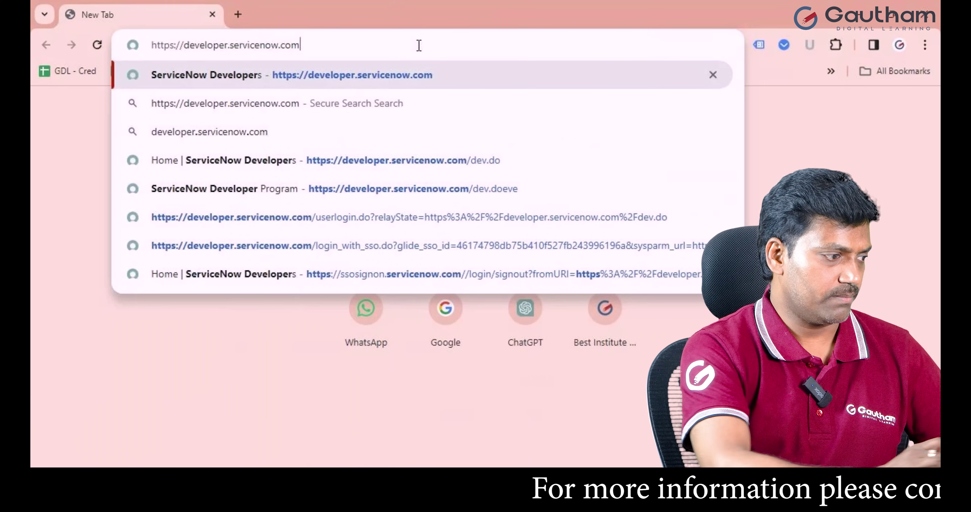
Load the ServiceNow developer site from the address bar.
{"action": "key", "text": "Return"}
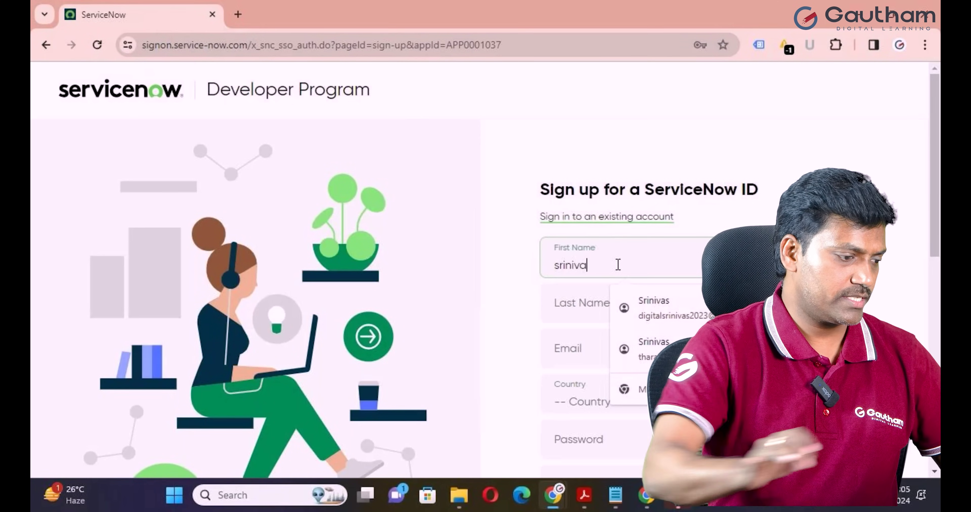
Enter the user's last name and e-mail address in the sign-up form.
{"action": "left_click", "coordinate": [594, 304]}
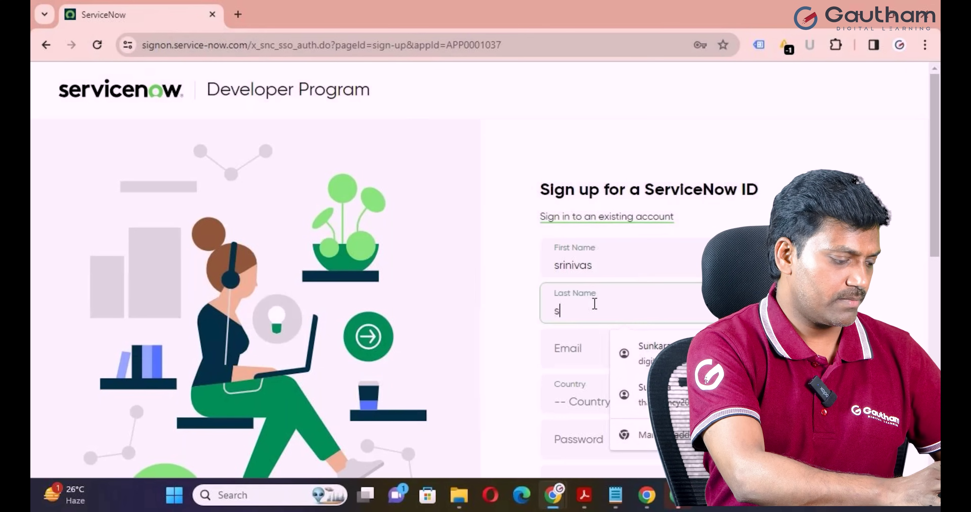
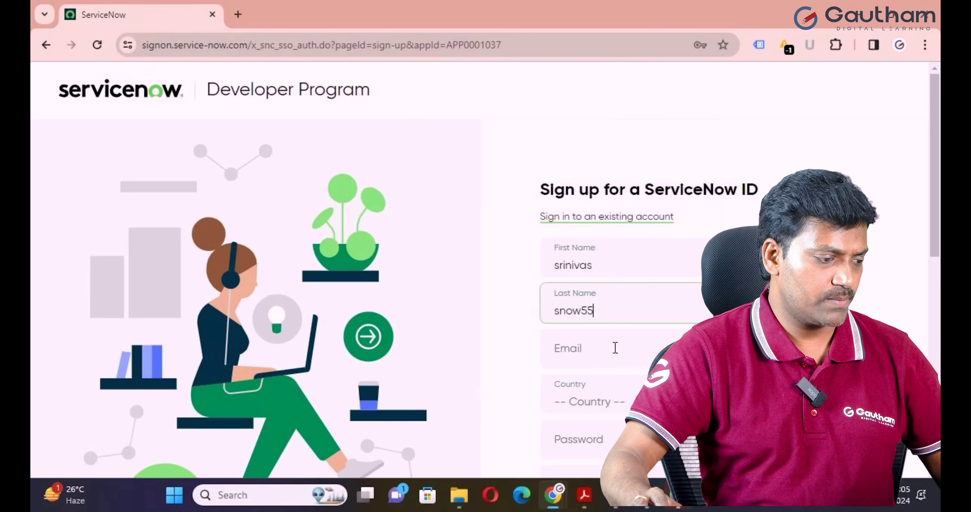
{"action": "left_click", "coordinate": [615, 348]}
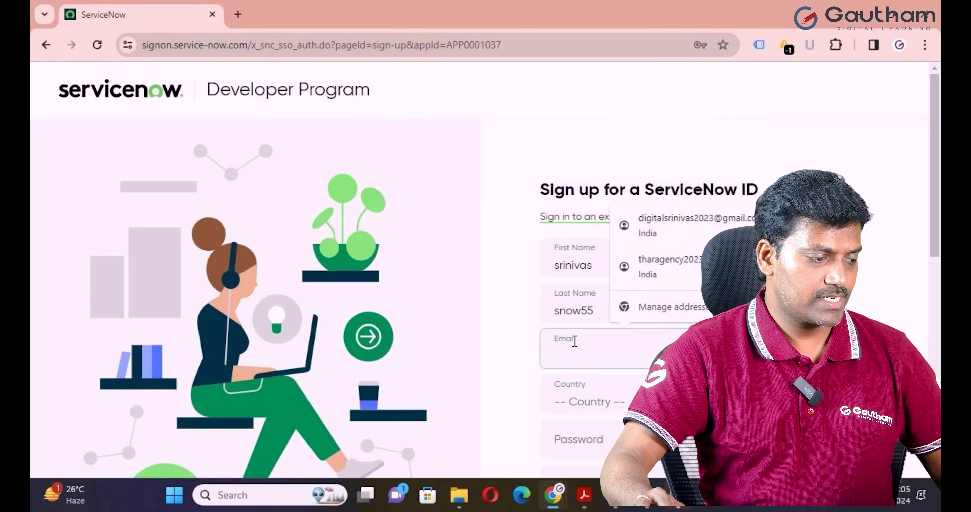
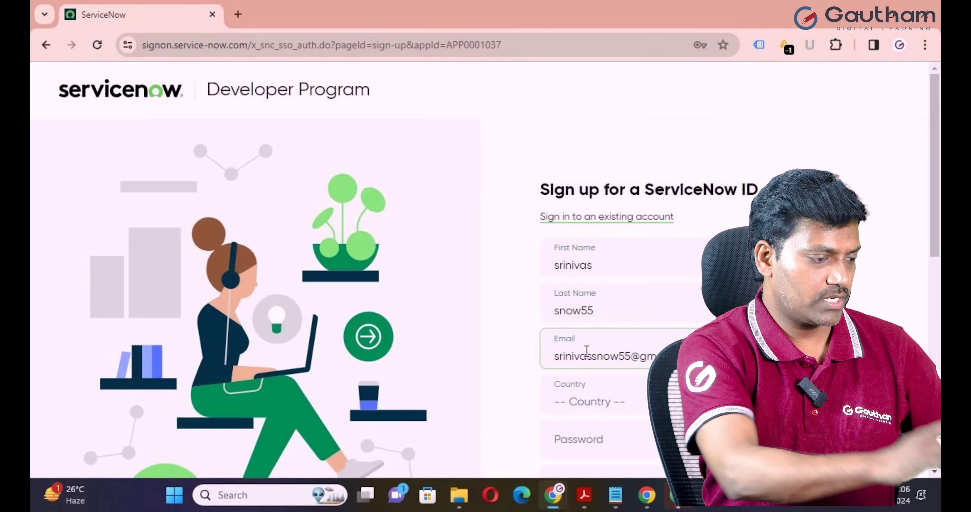
{"action": "scroll", "coordinate": [586, 350], "scroll_direction": "down", "scroll_amount": 2}
Choose IN - India as the country, then enter and confirm the account password.
{"action": "left_click", "coordinate": [633, 339]}
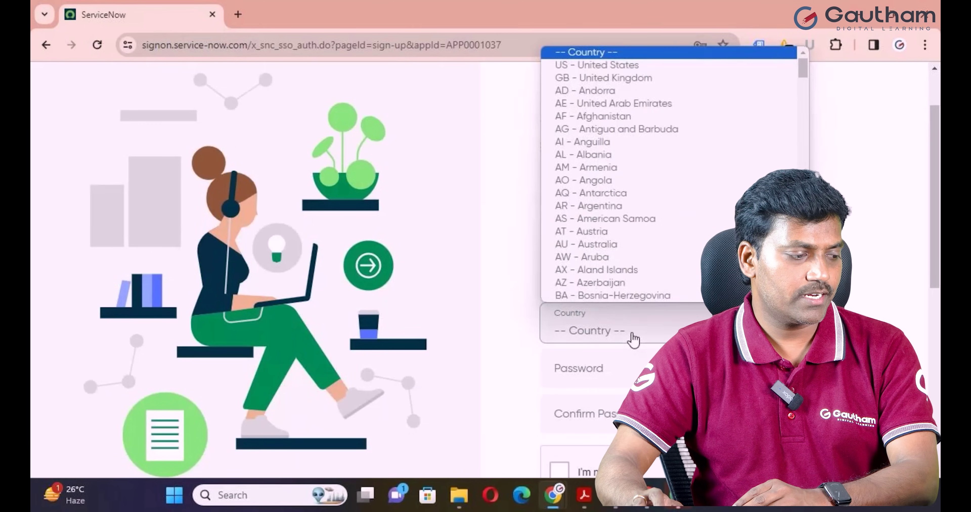
{"action": "type", "text": "in"}
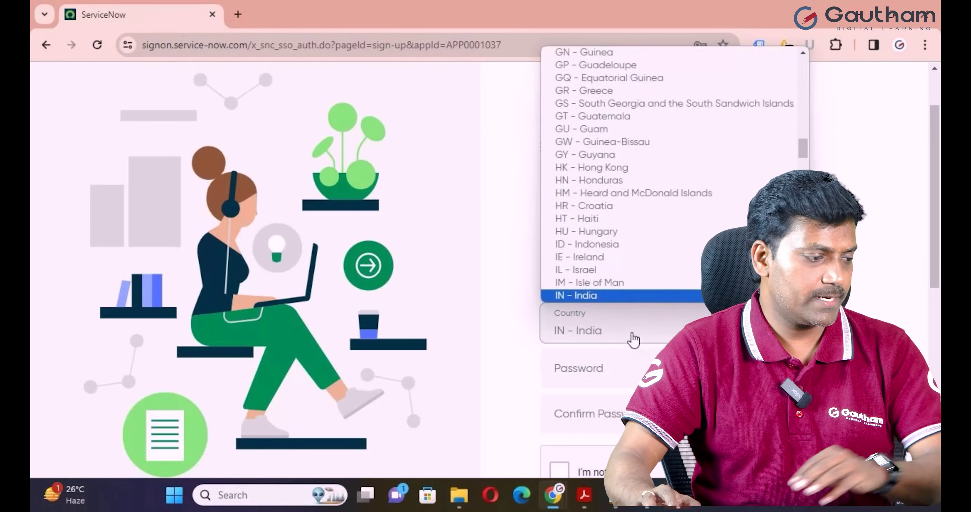
{"action": "key", "text": "Return"}
{"action": "scroll", "coordinate": [640, 264], "scroll_direction": "down", "scroll_amount": 4}
{"action": "left_click", "coordinate": [631, 238]}
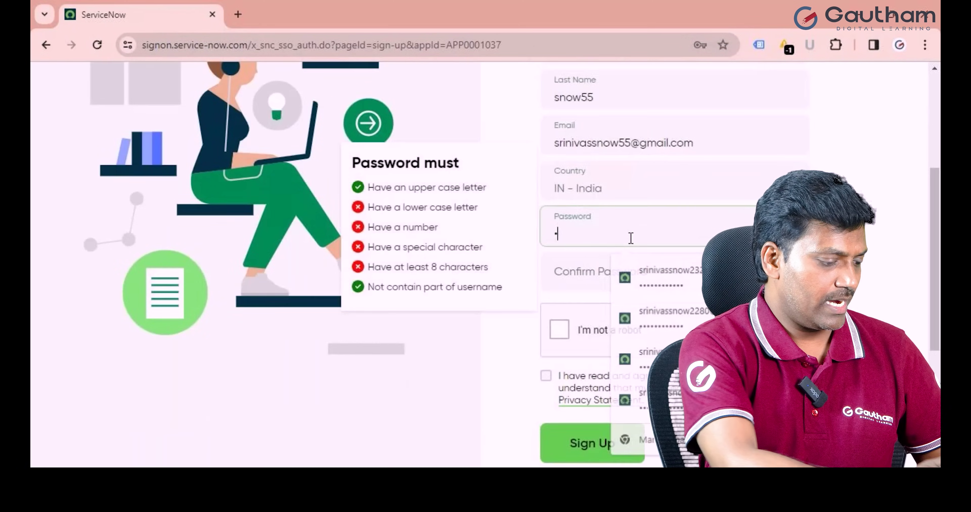
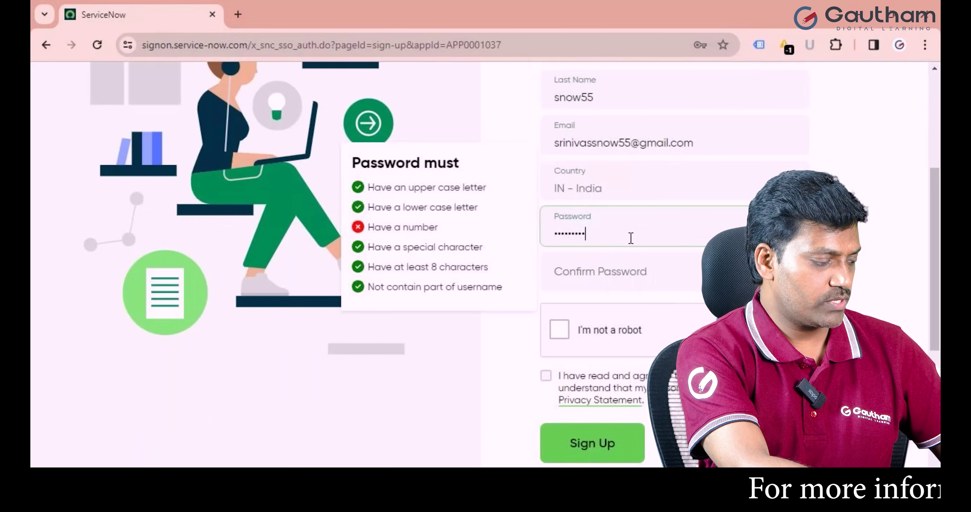
{"action": "left_click", "coordinate": [663, 272]}
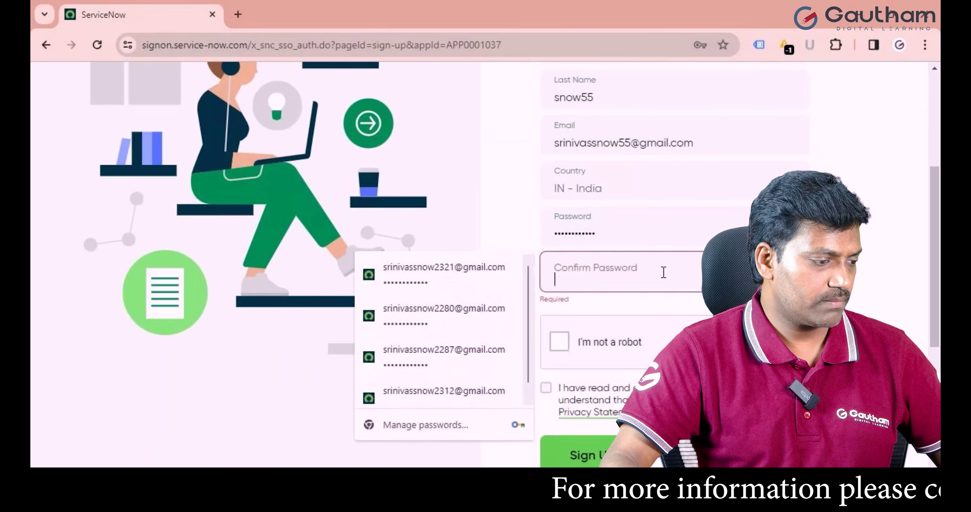
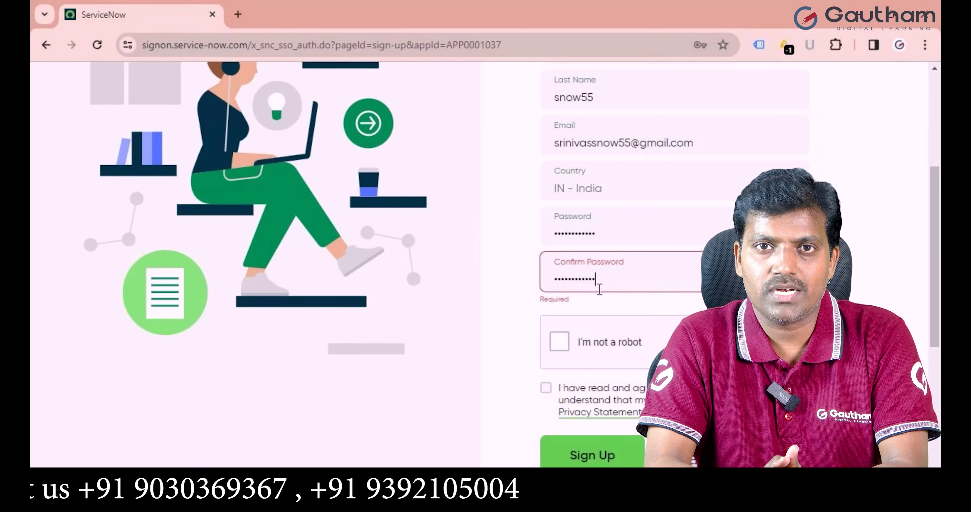
Pass the 'I'm not a robot' check at the bottom of the form.
{"action": "left_click", "coordinate": [555, 346]}
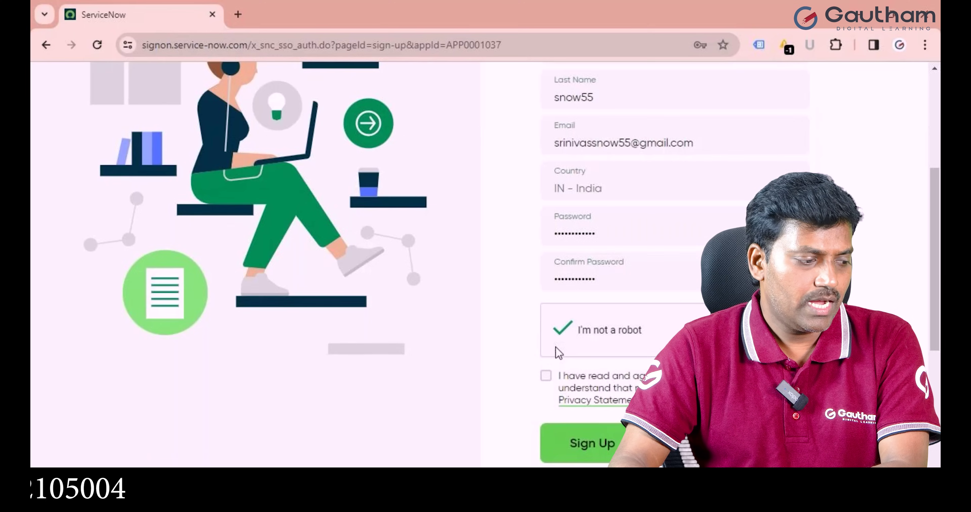
{"action": "scroll", "coordinate": [555, 346], "scroll_direction": "down", "scroll_amount": 2}
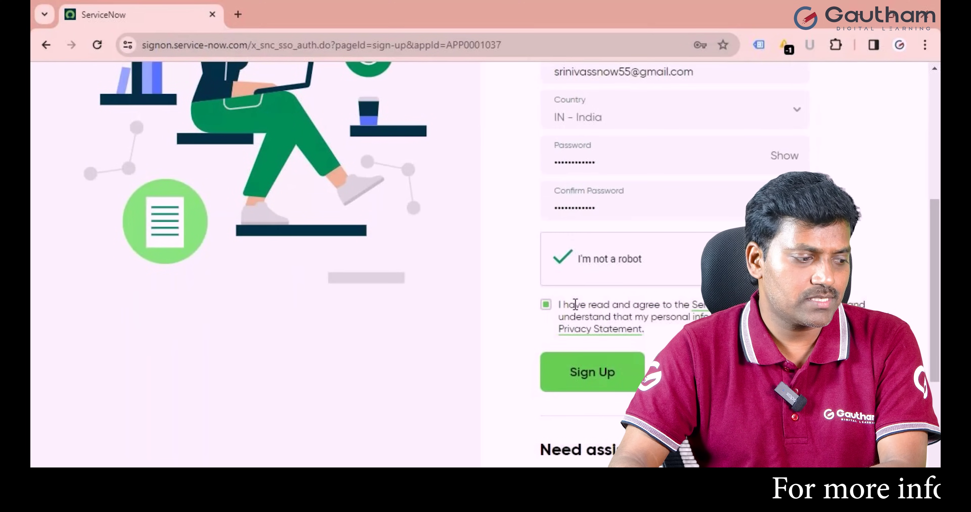
{"action": "scroll", "coordinate": [573, 381], "scroll_direction": "up", "scroll_amount": 5}
{"action": "scroll", "coordinate": [573, 381], "scroll_direction": "down", "scroll_amount": 5}
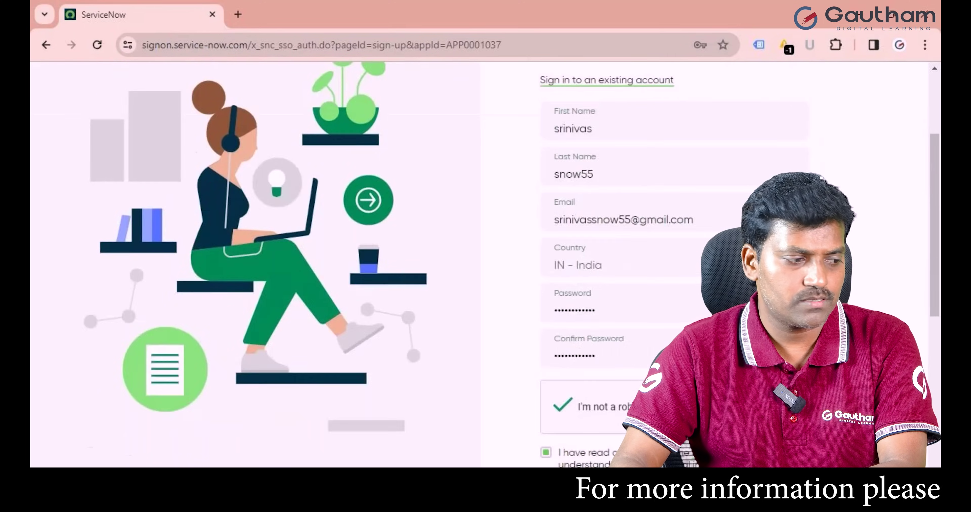
{"action": "left_click", "coordinate": [571, 376]}
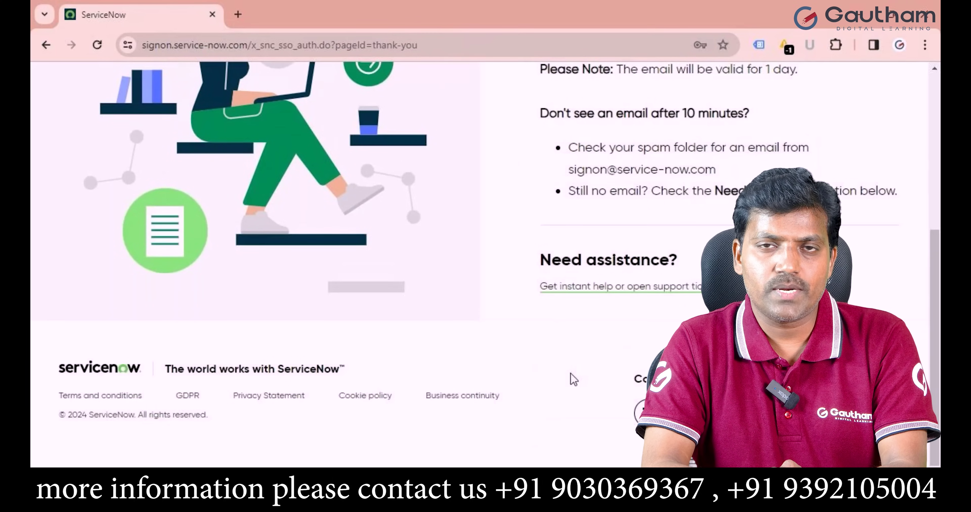
{"action": "scroll", "coordinate": [603, 357], "scroll_direction": "up", "scroll_amount": 5}
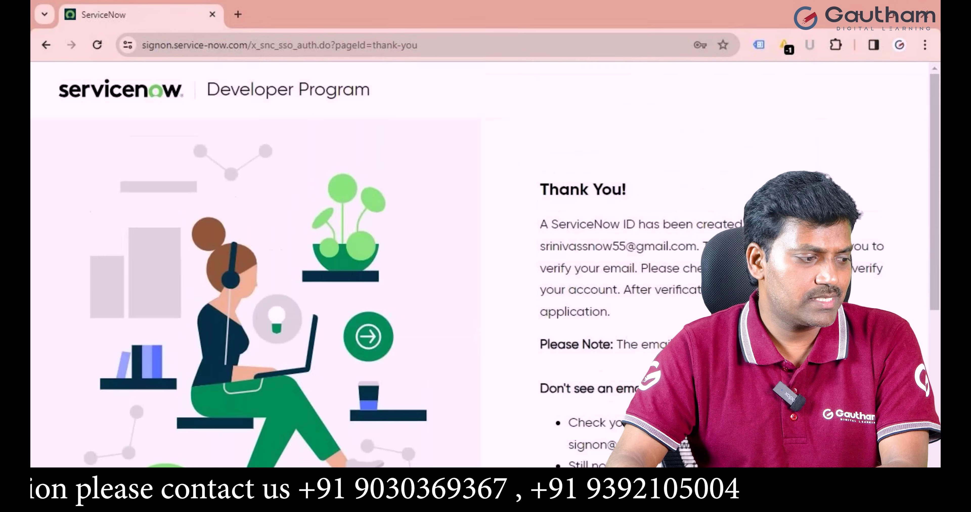
{"action": "left_click_drag", "start_coordinate": [541, 225], "coordinate": [739, 228]}
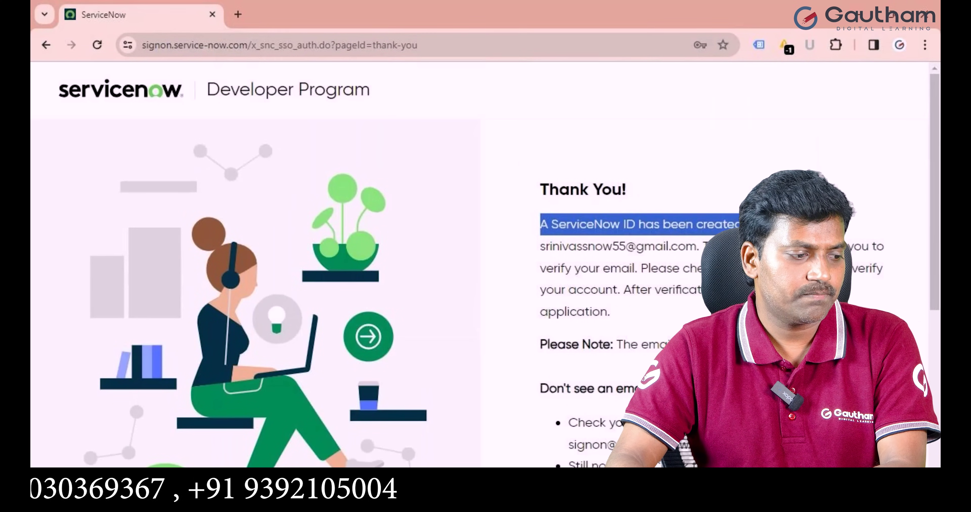
{"action": "double_click", "coordinate": [639, 247]}
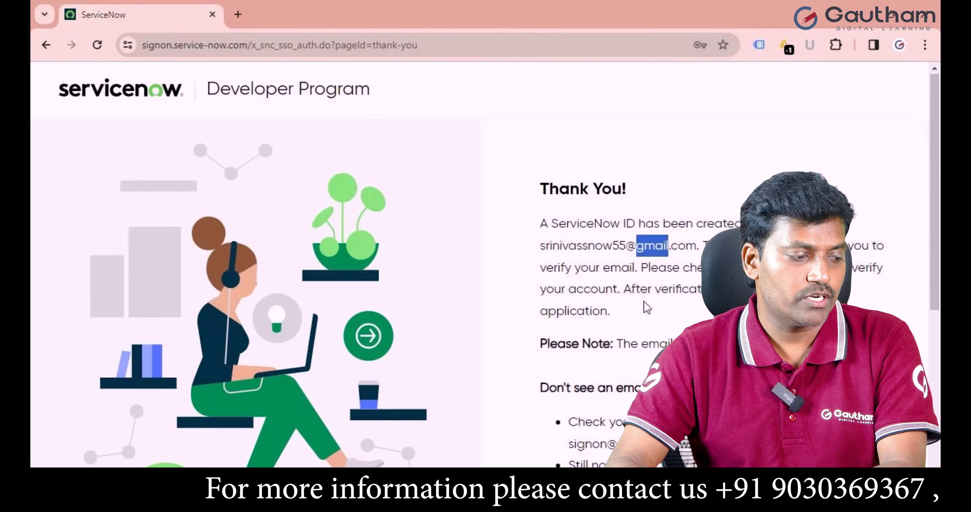
{"action": "scroll", "coordinate": [644, 303], "scroll_direction": "down", "scroll_amount": 1}
{"action": "scroll", "coordinate": [644, 303], "scroll_direction": "down", "scroll_amount": 1}
{"action": "left_click_drag", "start_coordinate": [617, 274], "coordinate": [702, 274]}
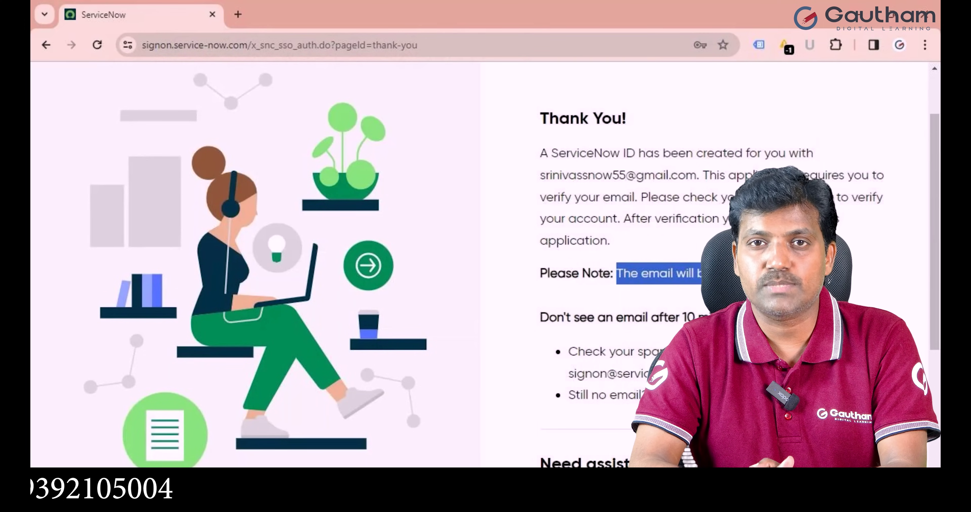
Search for 'gmail' in a new tab and open Gmail from the results.
{"action": "key", "text": "ctrl+t"}
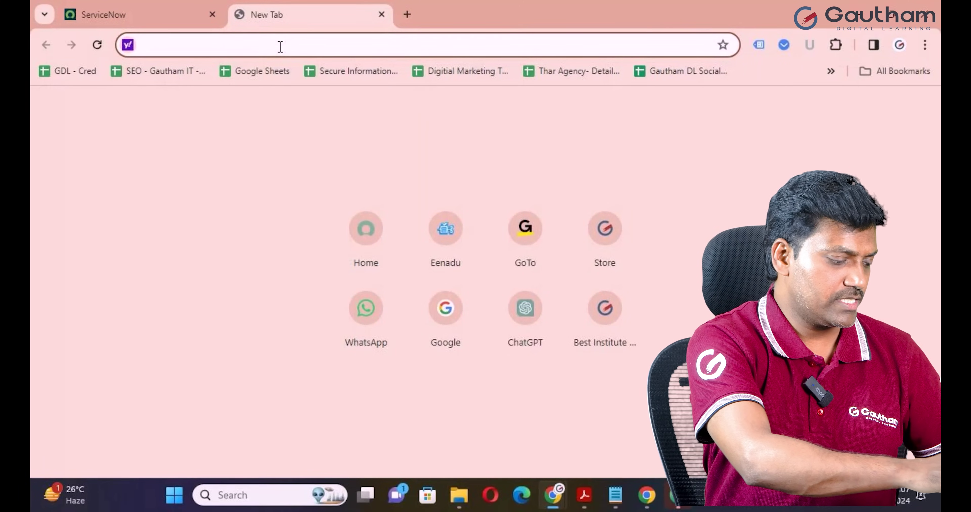
{"action": "type", "text": "gmail.com"}
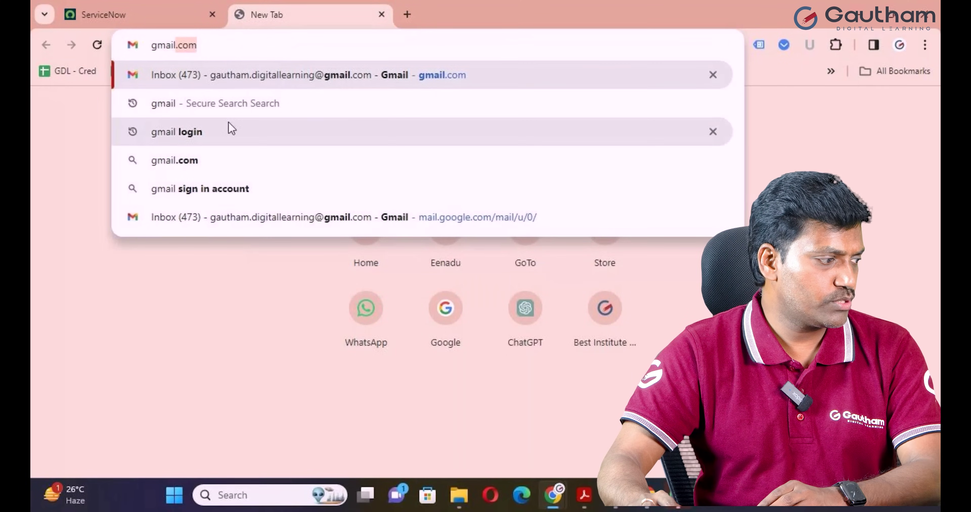
{"action": "left_click", "coordinate": [215, 133]}
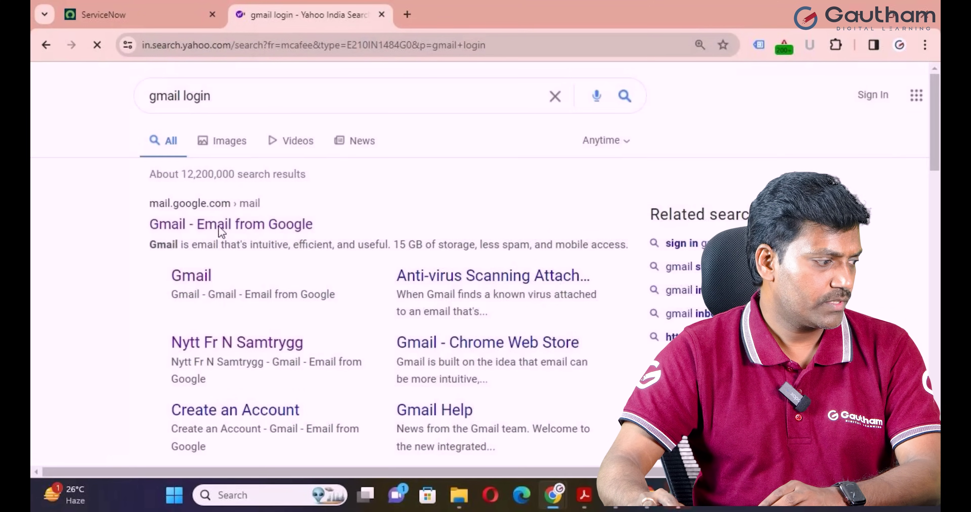
{"action": "left_click", "coordinate": [218, 226]}
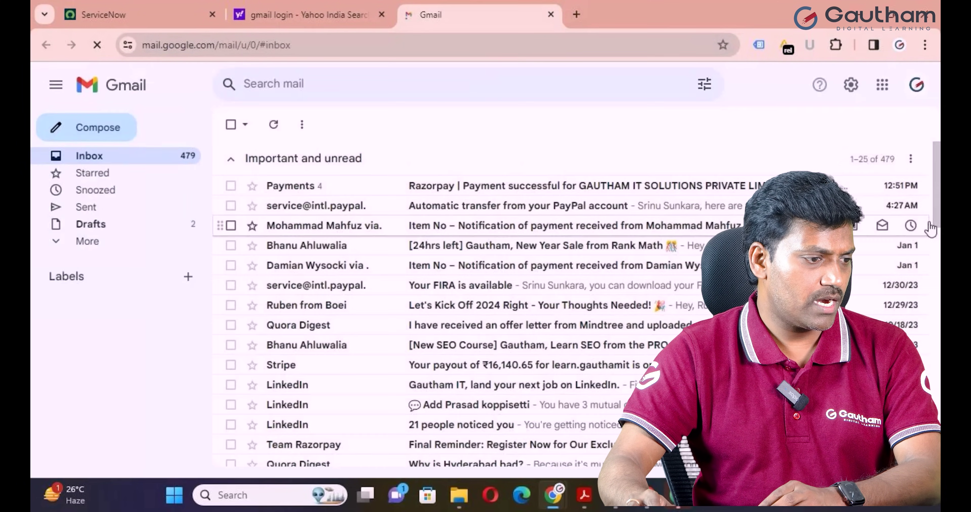
Sign in to Gmail as another account with the registered e-mail and password.
{"action": "left_click", "coordinate": [916, 85]}
{"action": "left_click", "coordinate": [735, 362]}
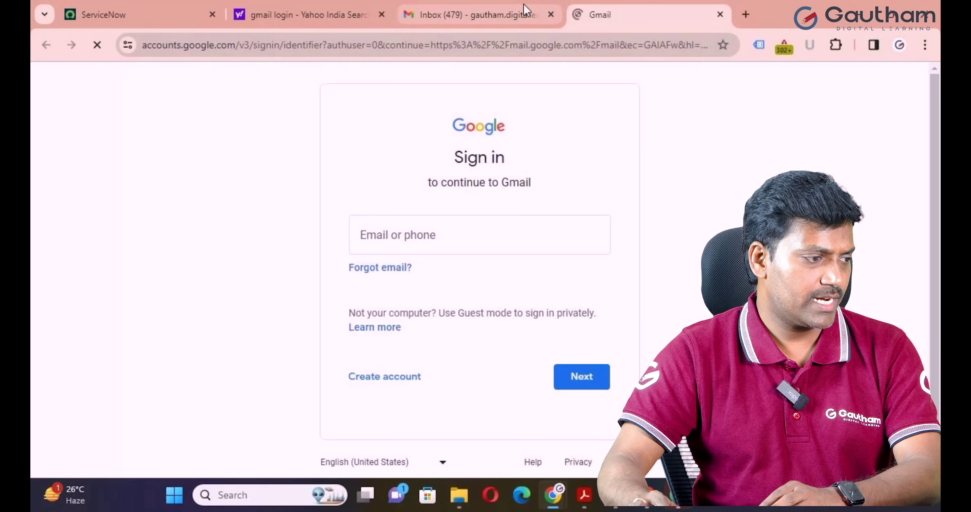
{"action": "left_click", "coordinate": [551, 15]}
{"action": "left_click", "coordinate": [473, 231]}
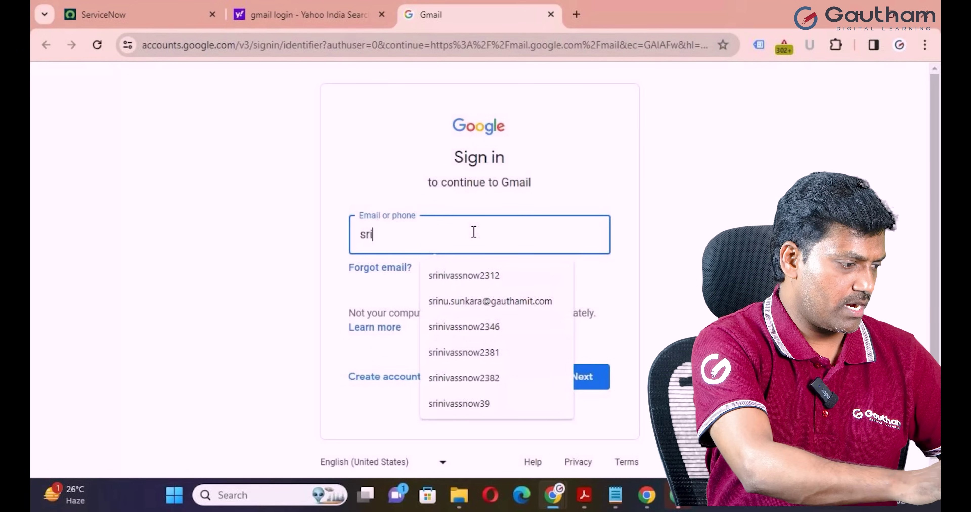
{"action": "left_click", "coordinate": [478, 272]}
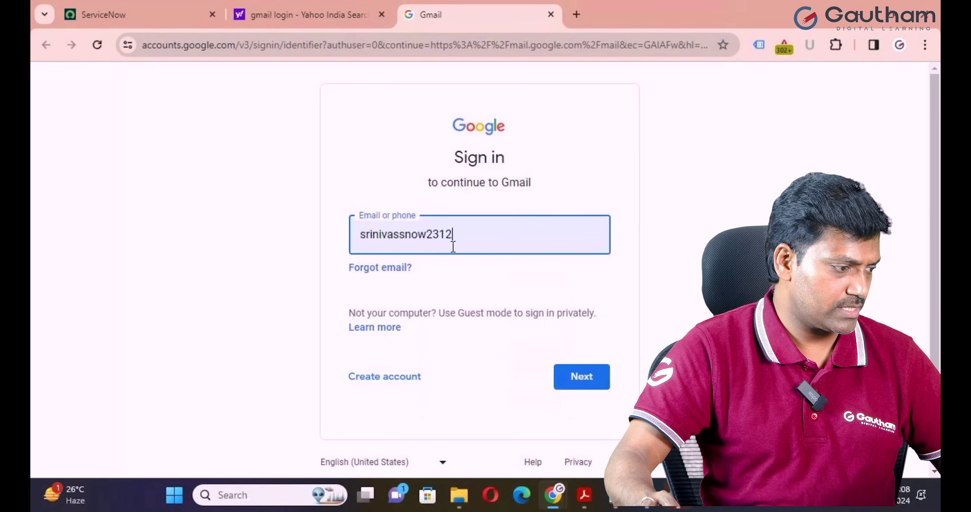
{"action": "key", "text": "BackSpace"}
{"action": "key", "text": "BackSpace"}
{"action": "key", "text": "BackSpace"}
{"action": "key", "text": "BackSpace"}
{"action": "key", "text": "Return"}
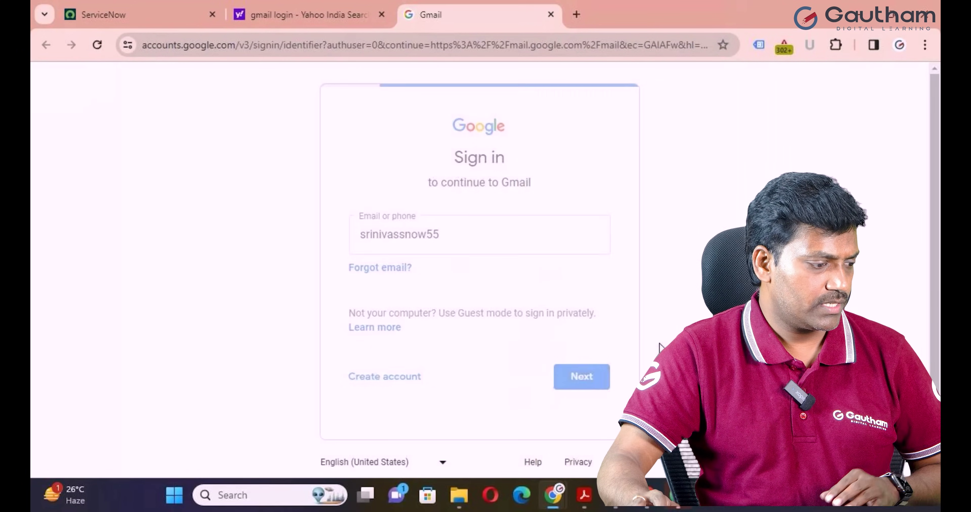
{"action": "type", "text": "***"}
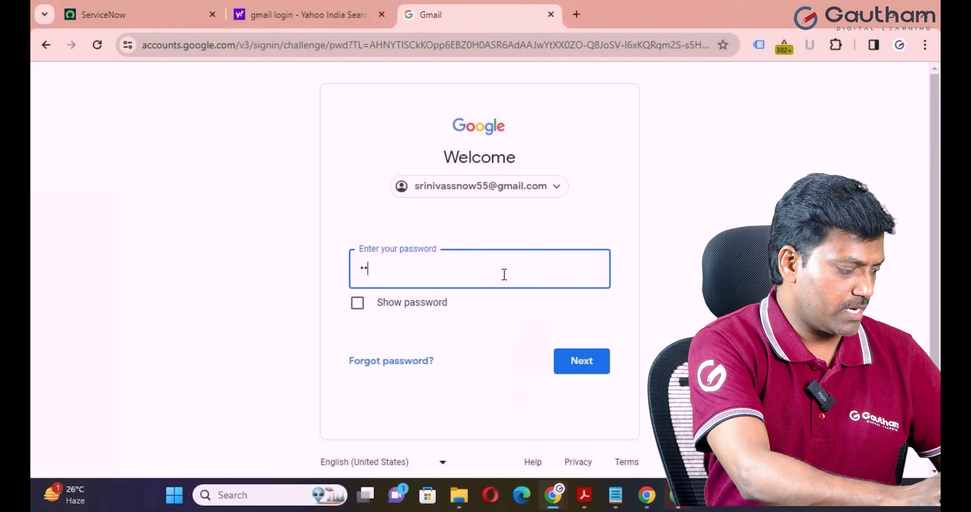
{"action": "type", "text": "******"}
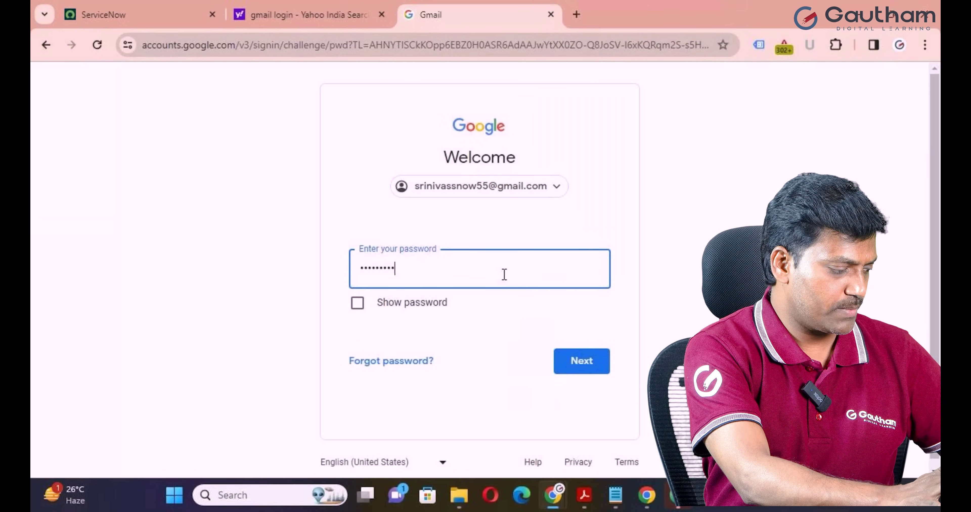
{"action": "key", "text": "Return"}
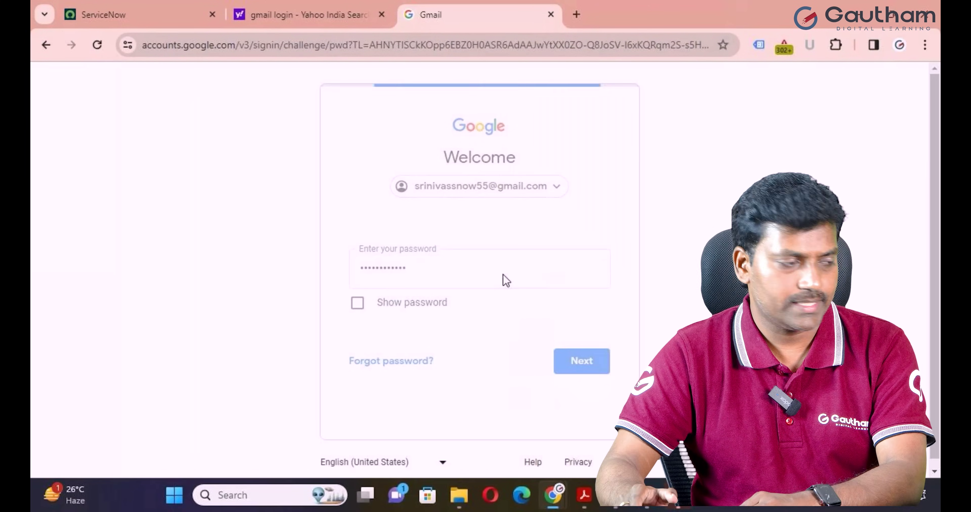
{"action": "left_click", "coordinate": [381, 412]}
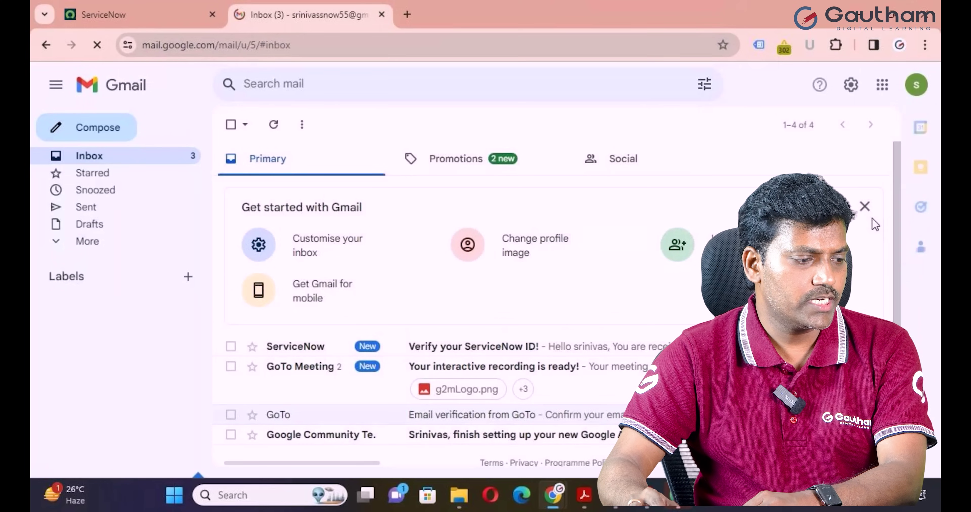
Open the 'Verify your ServiceNow ID!' email and follow its Verify Email link.
{"action": "left_click", "coordinate": [864, 207]}
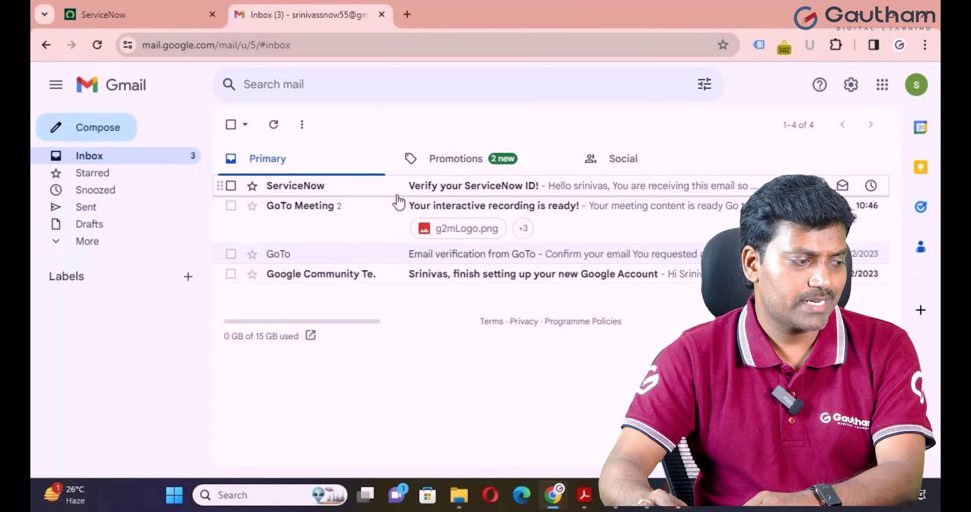
{"action": "left_click", "coordinate": [479, 195]}
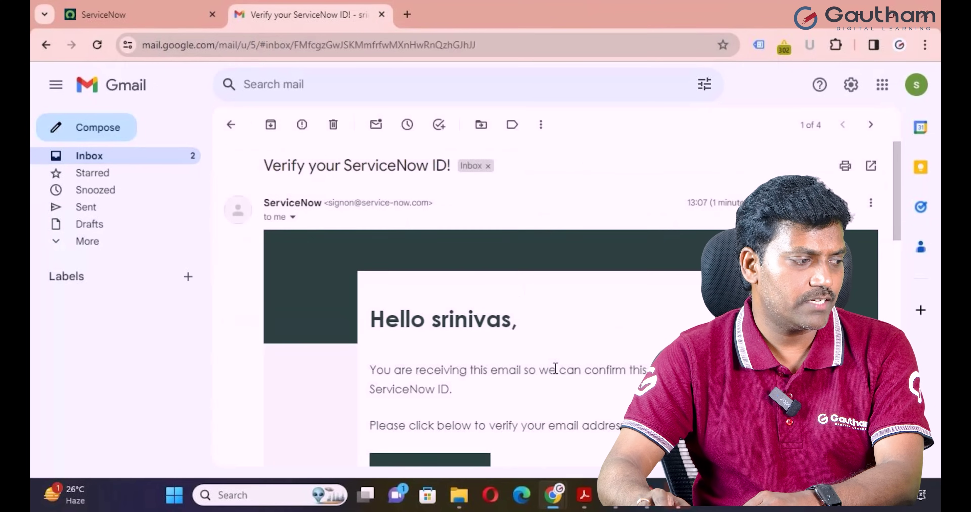
{"action": "scroll", "coordinate": [555, 368], "scroll_direction": "down", "scroll_amount": 3}
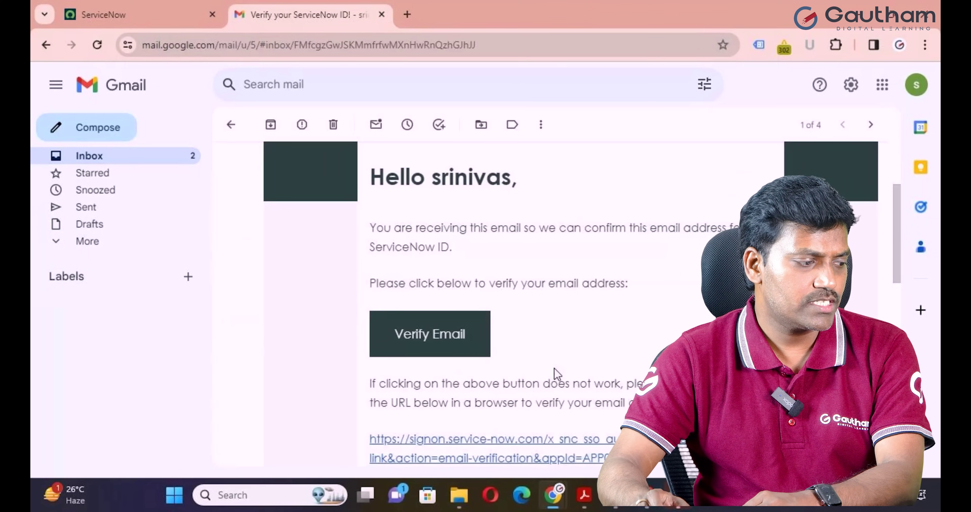
{"action": "scroll", "coordinate": [505, 407], "scroll_direction": "down", "scroll_amount": 3}
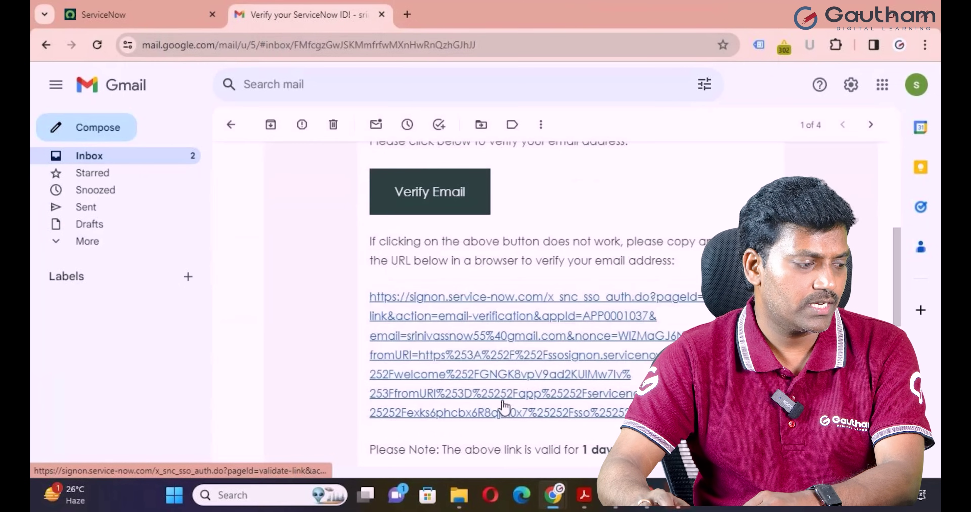
{"action": "scroll", "coordinate": [504, 343], "scroll_direction": "up", "scroll_amount": 4}
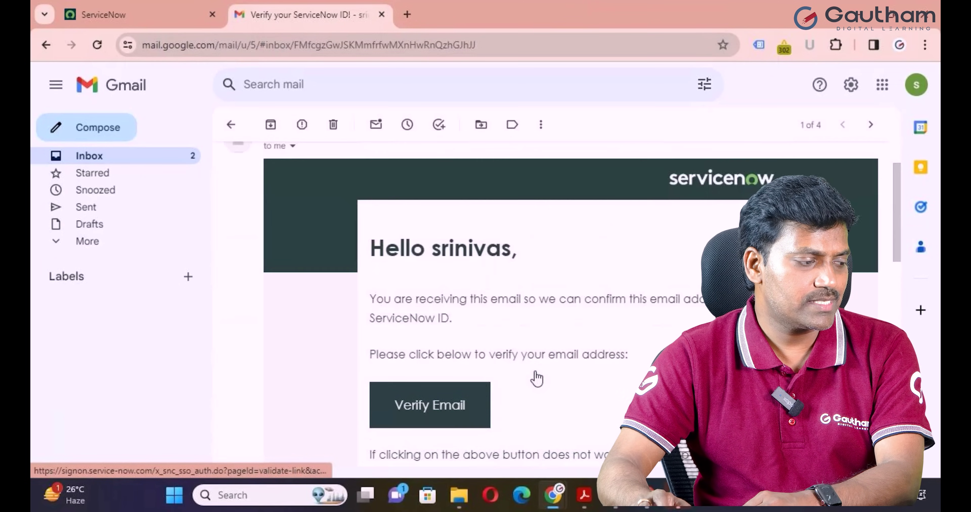
{"action": "left_click", "coordinate": [436, 413]}
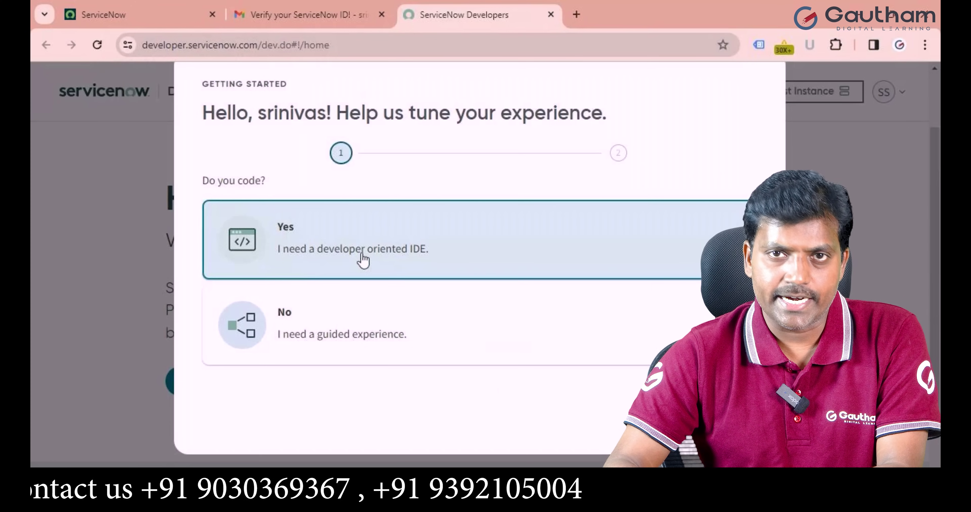
Answer Yes to coding, pick Designer, Developer and IT Admin, accept the terms, and finish.
{"action": "left_click", "coordinate": [363, 230]}
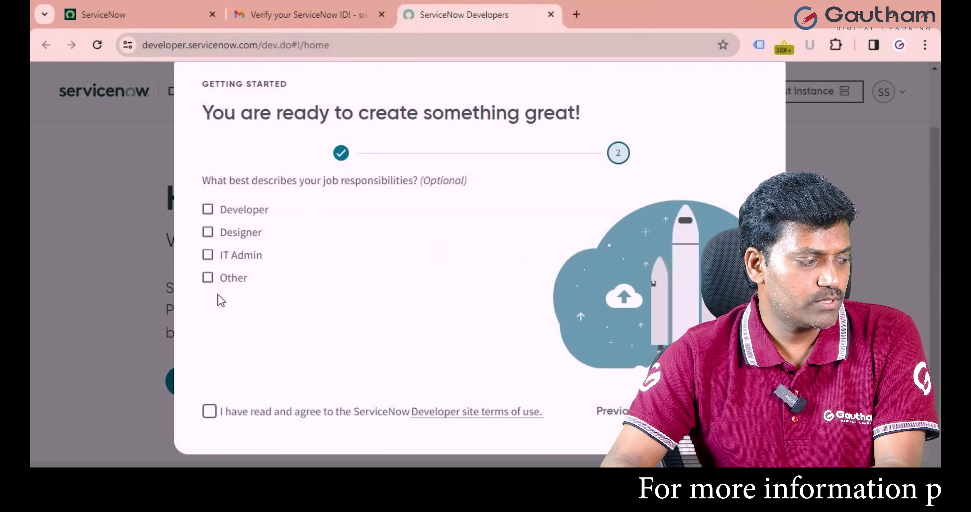
{"action": "left_click", "coordinate": [208, 232]}
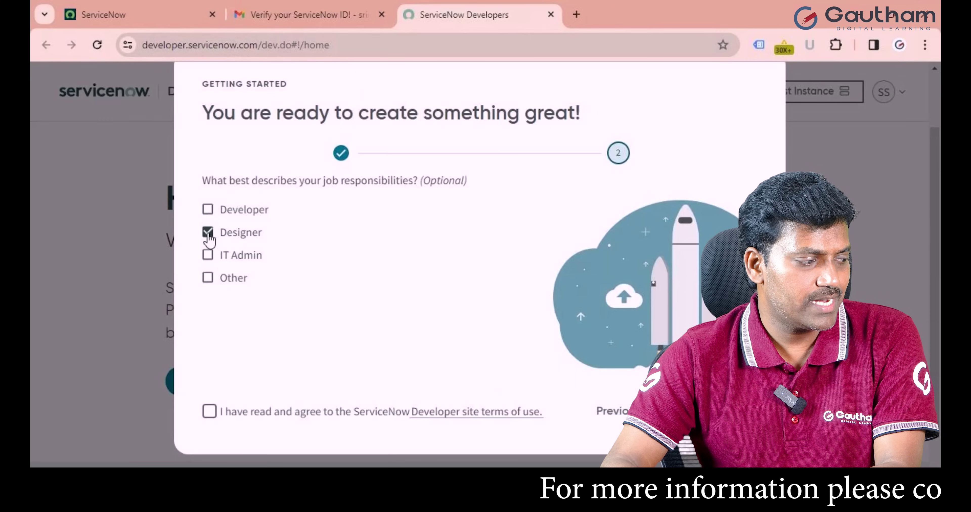
{"action": "left_click", "coordinate": [207, 209]}
{"action": "left_click", "coordinate": [209, 256]}
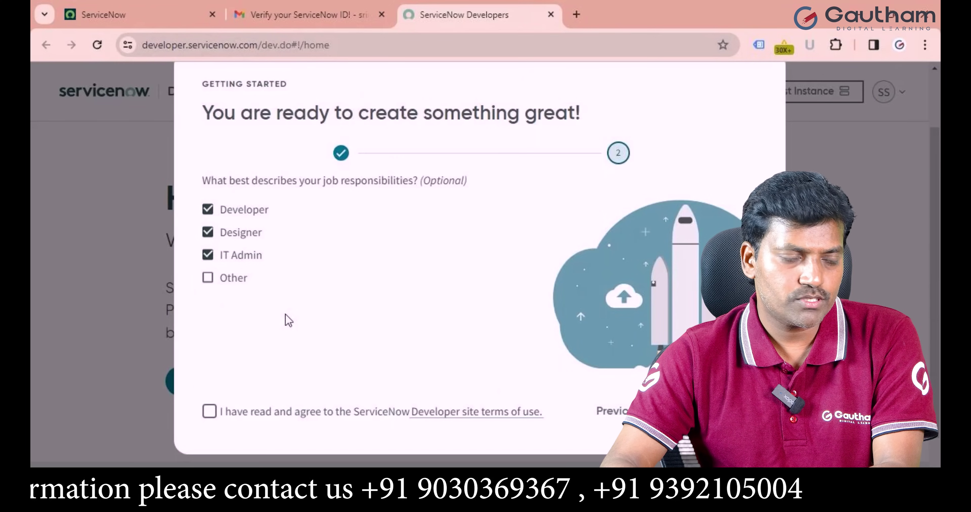
{"action": "left_click", "coordinate": [209, 413]}
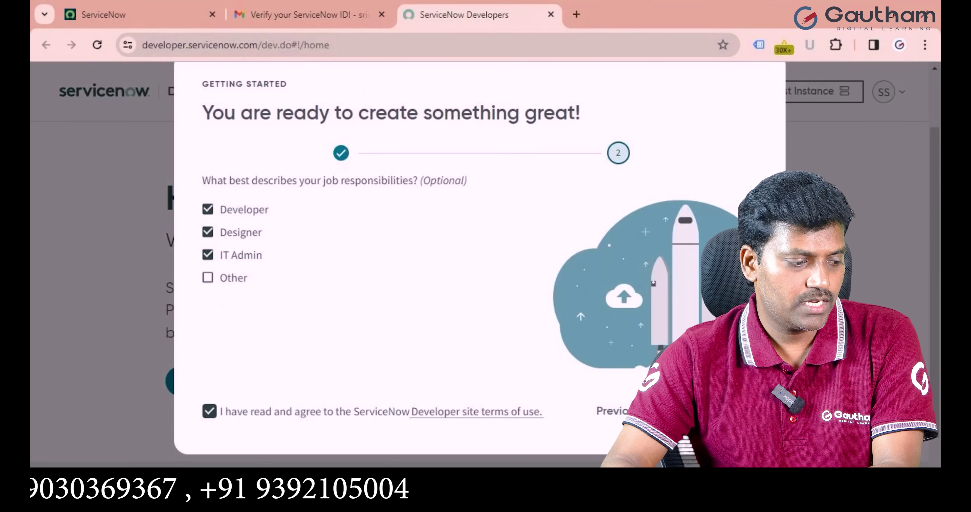
{"action": "left_click", "coordinate": [705, 412]}
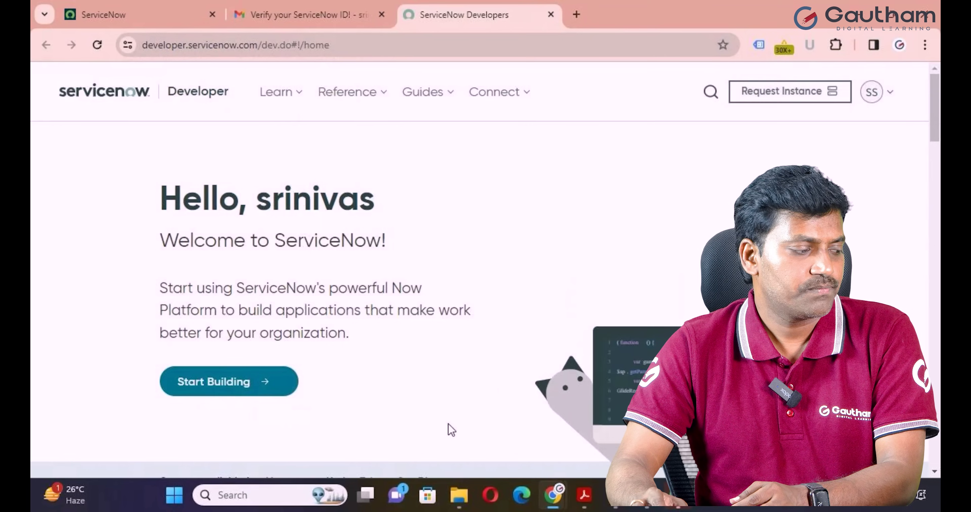
Start building a personal developer instance and open it once setup completes.
{"action": "left_click", "coordinate": [221, 397]}
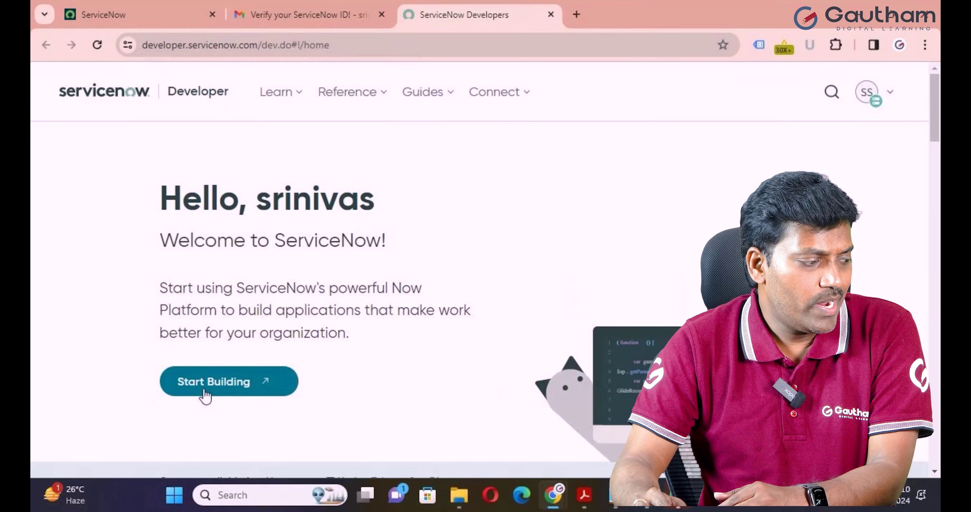
{"action": "left_click", "coordinate": [224, 393]}
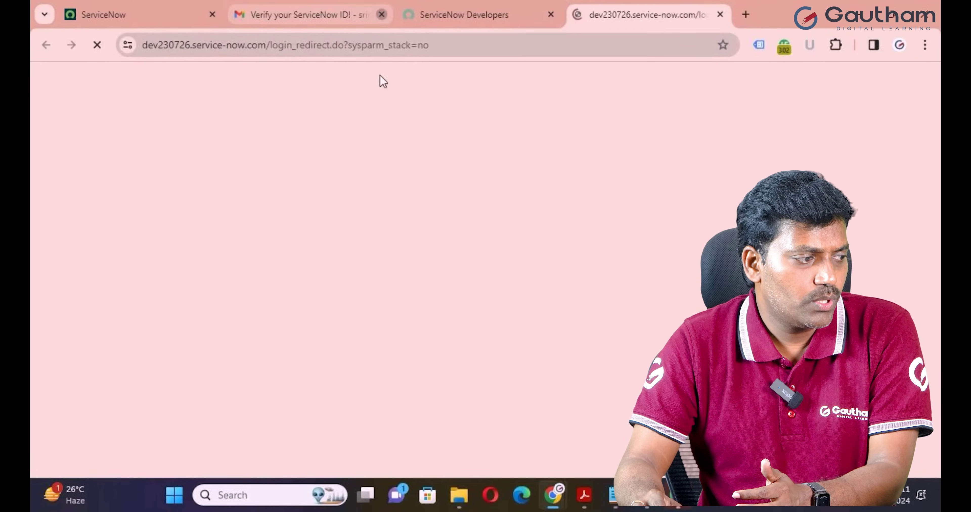
Close the verification email tab and dismiss the Enable Analytics prompt and welcome tour.
{"action": "left_click", "coordinate": [382, 14]}
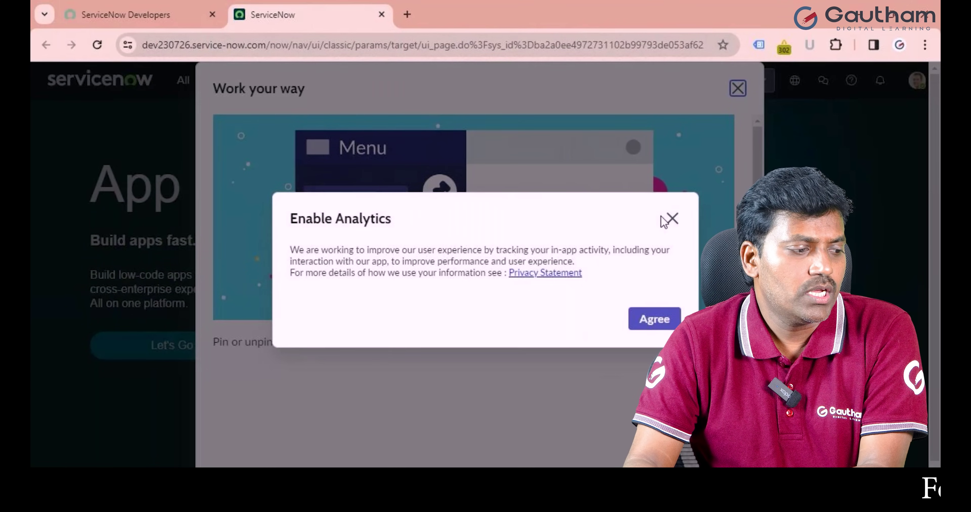
{"action": "left_click", "coordinate": [672, 219]}
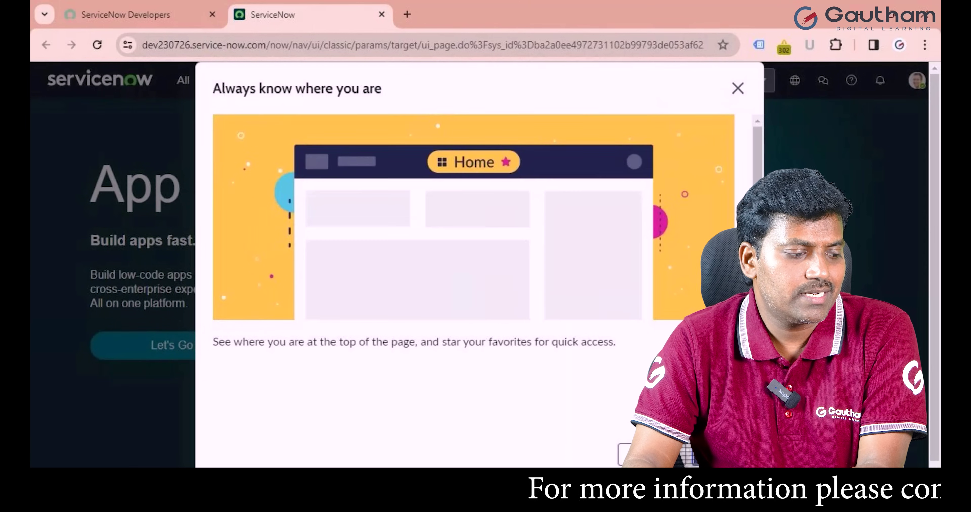
{"action": "key", "text": "Escape"}
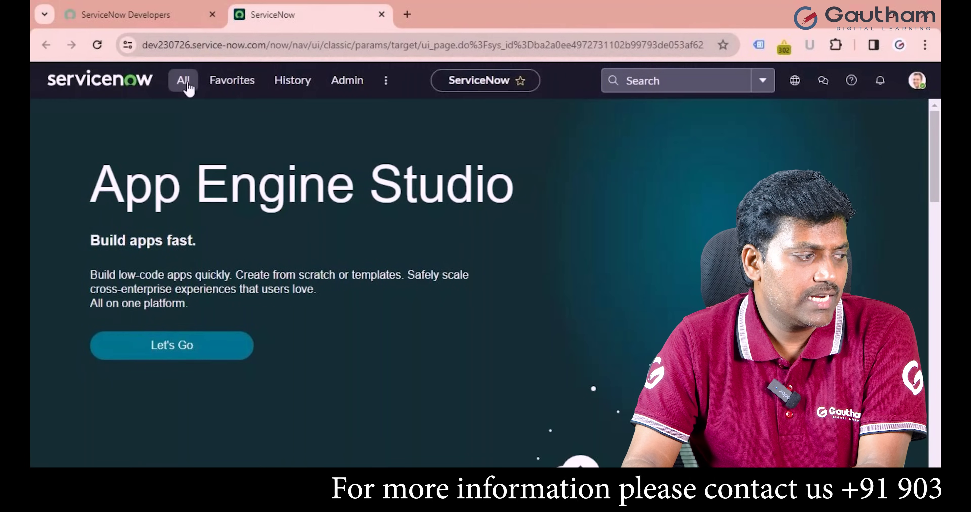
Pin the All navigator open, then log out of the admin instance from the avatar menu.
{"action": "left_click", "coordinate": [184, 81]}
{"action": "left_click", "coordinate": [277, 121]}
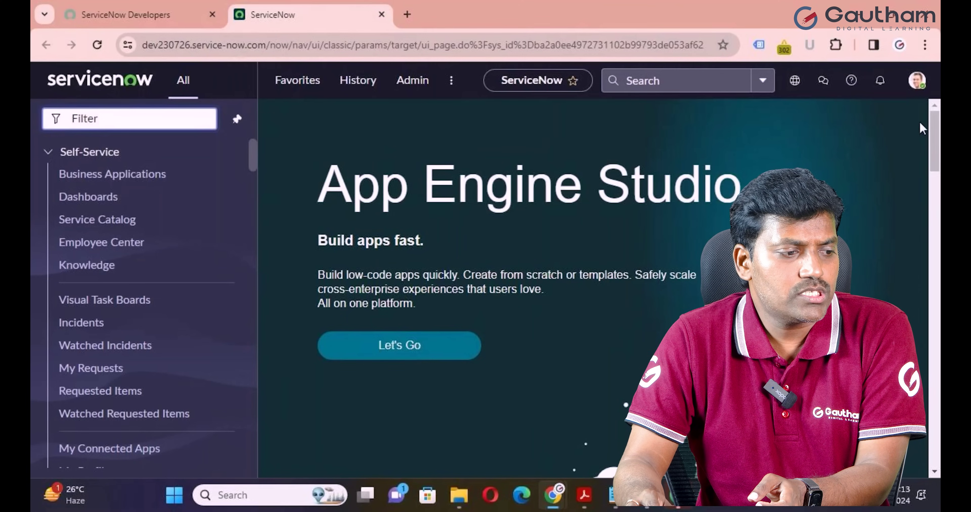
{"action": "left_click", "coordinate": [918, 81]}
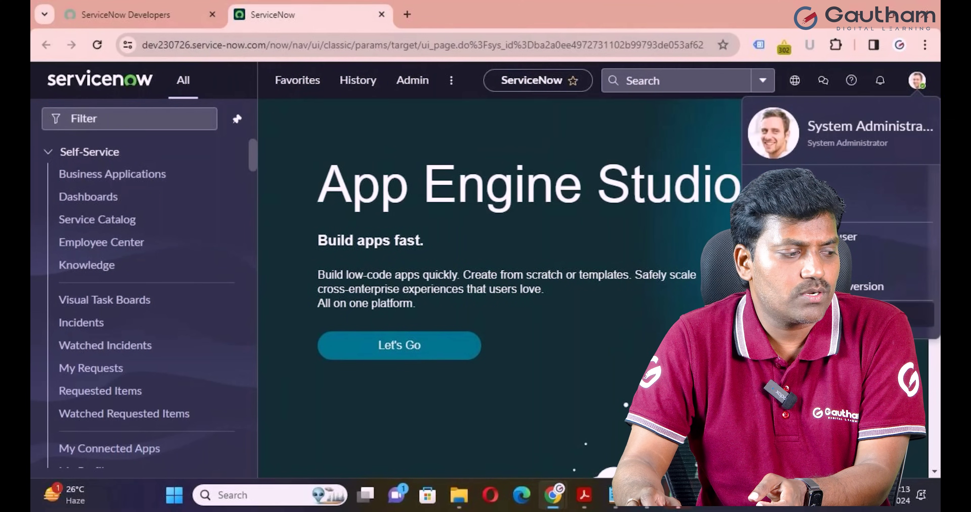
{"action": "left_click", "coordinate": [878, 315]}
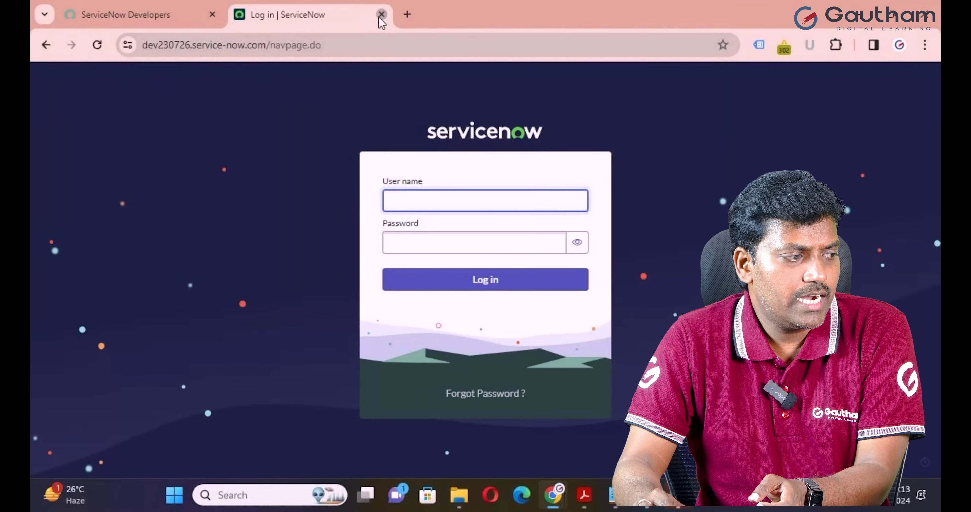
Close the instance tab and ready dialog, sign out of the developer site, open a blank tab.
{"action": "left_click", "coordinate": [381, 15]}
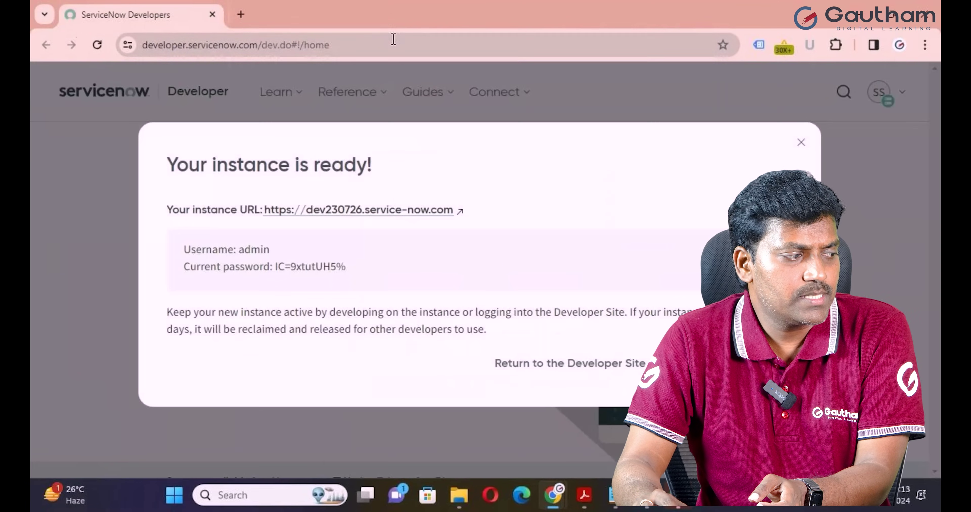
{"action": "left_click", "coordinate": [801, 145]}
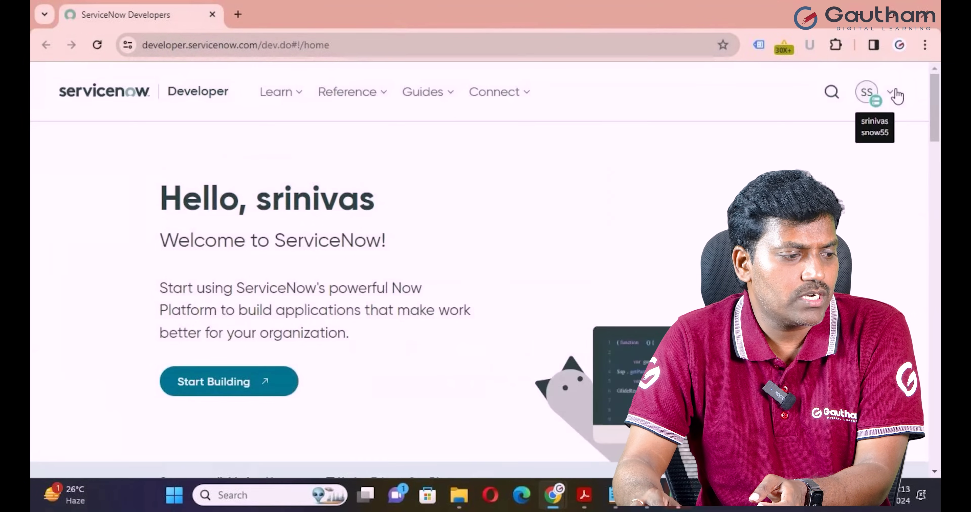
{"action": "left_click", "coordinate": [882, 92]}
{"action": "left_click", "coordinate": [659, 312]}
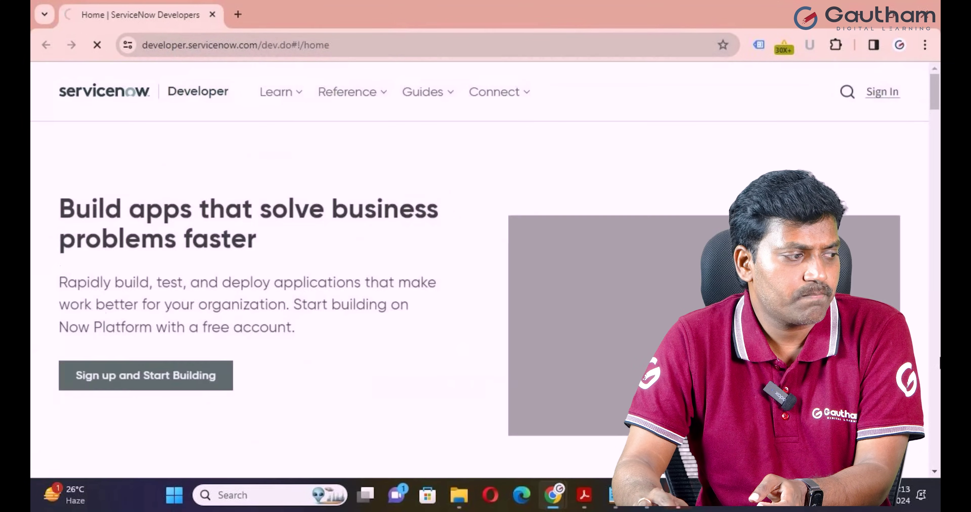
{"action": "key", "text": "ctrl+t"}
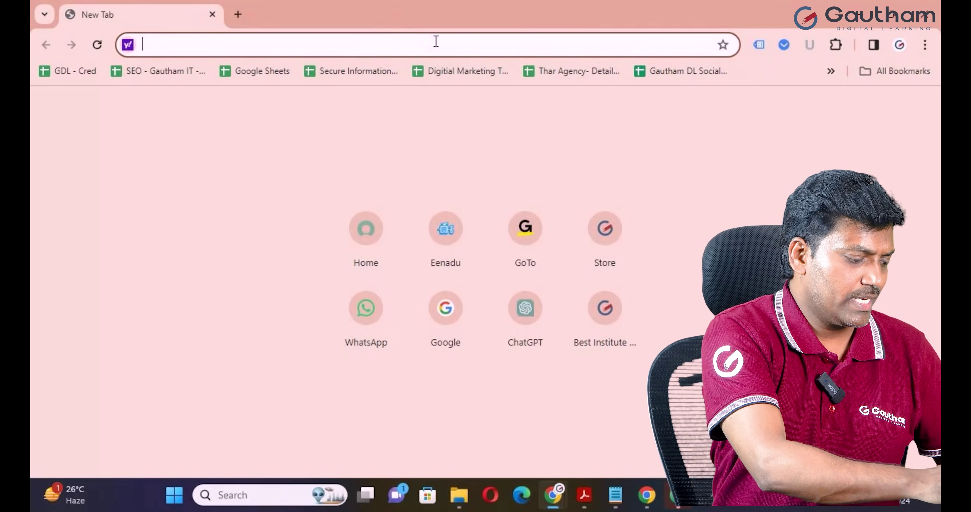
Go to the ServiceNow developer site and correct the sign-in email address.
{"action": "type", "text": "deve"}
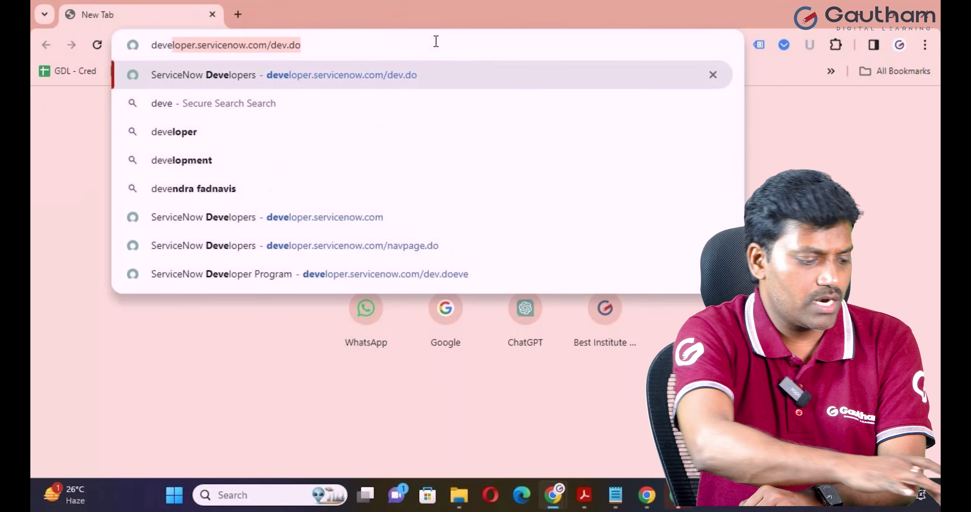
{"action": "key", "text": "Return"}
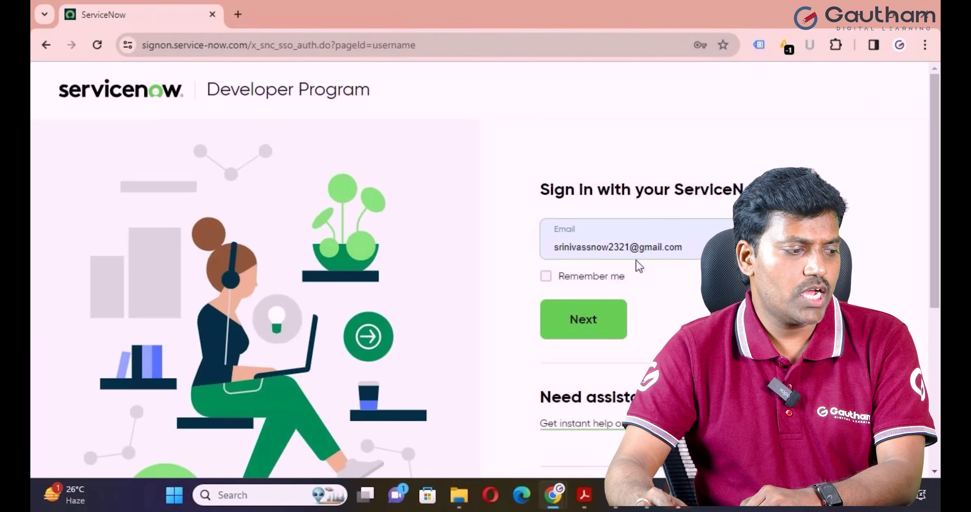
{"action": "left_click", "coordinate": [629, 241]}
{"action": "key", "text": "BackSpace"}
{"action": "key", "text": "BackSpace"}
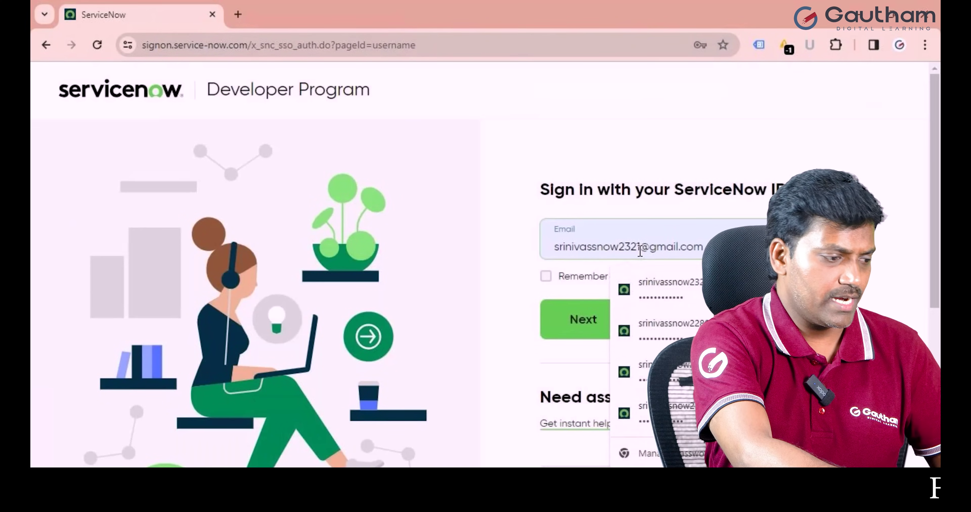
{"action": "key", "text": "BackSpace"}
{"action": "key", "text": "BackSpace"}
{"action": "type", "text": "55"}
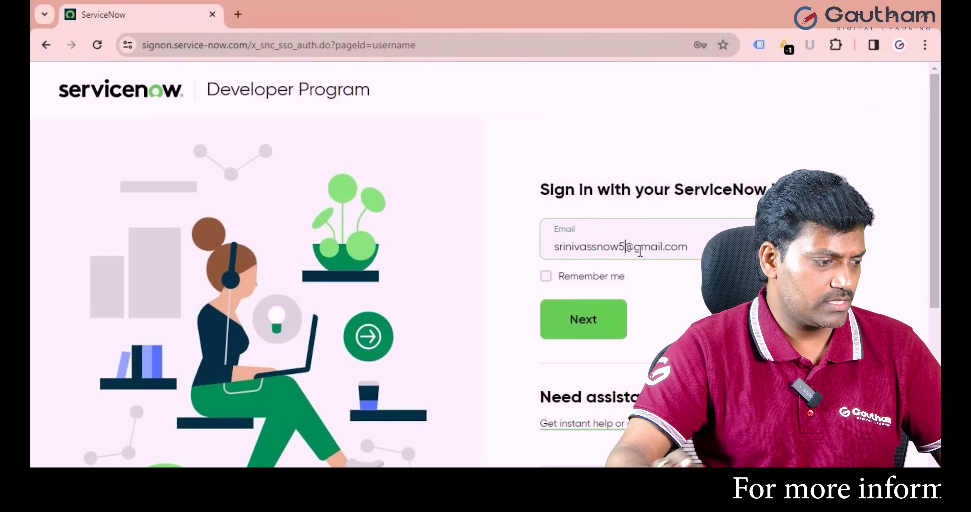
{"action": "left_click", "coordinate": [605, 336]}
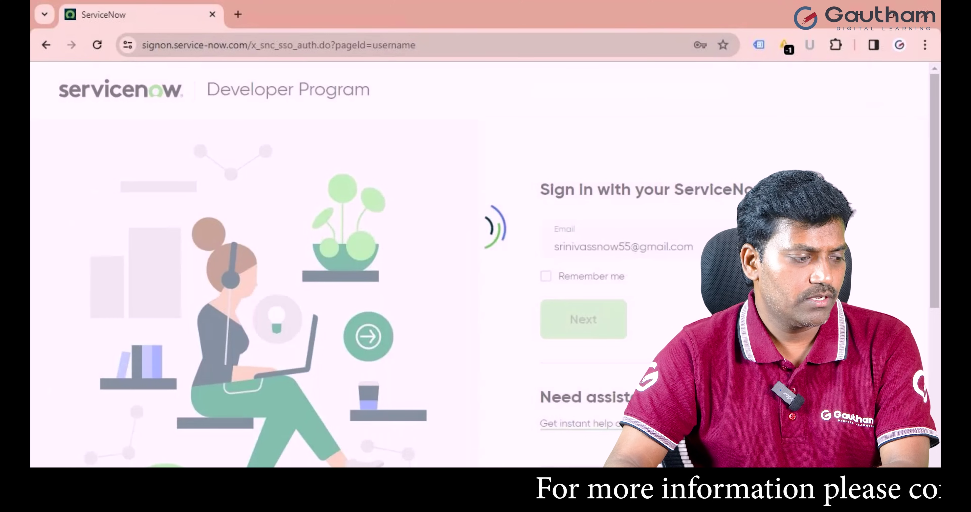
Enter the account password and sign in to the developer site.
{"action": "left_click", "coordinate": [677, 296]}
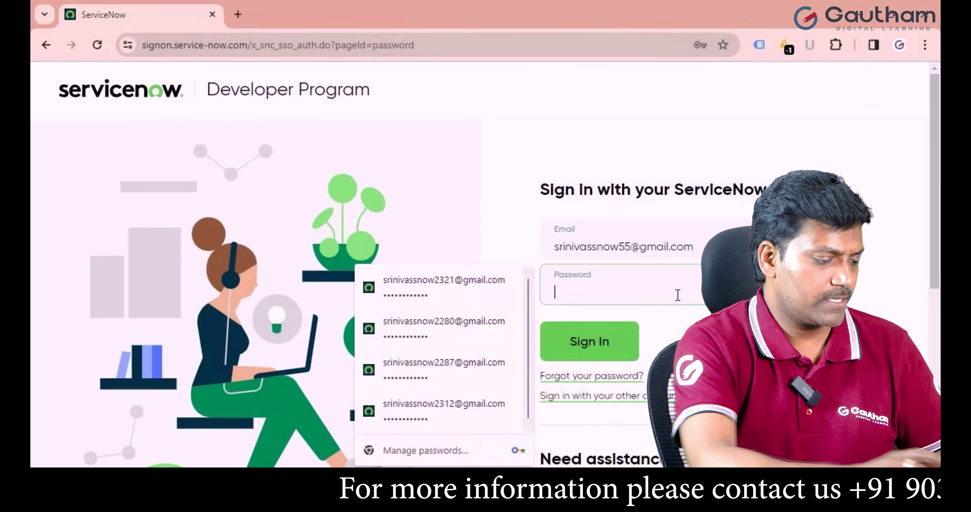
{"action": "type", "text": "••••••••••••"}
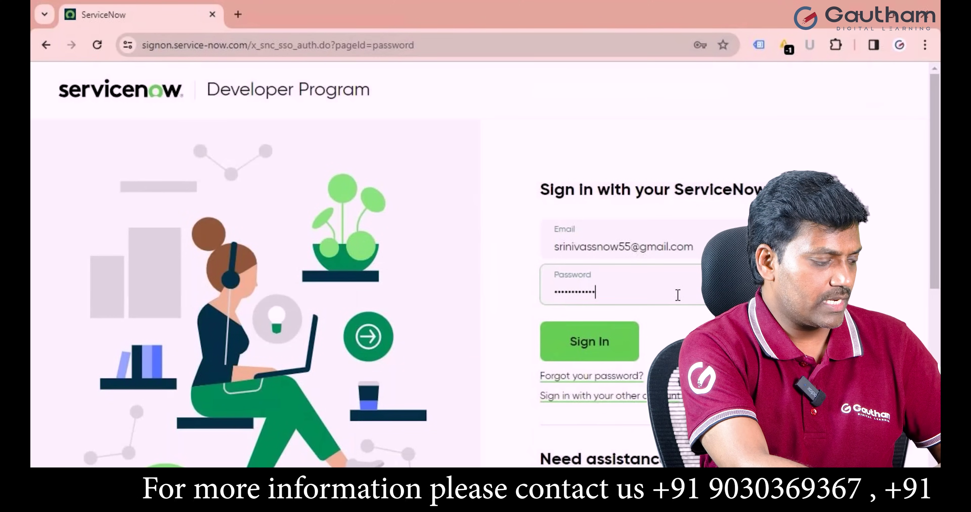
{"action": "key", "text": "Return"}
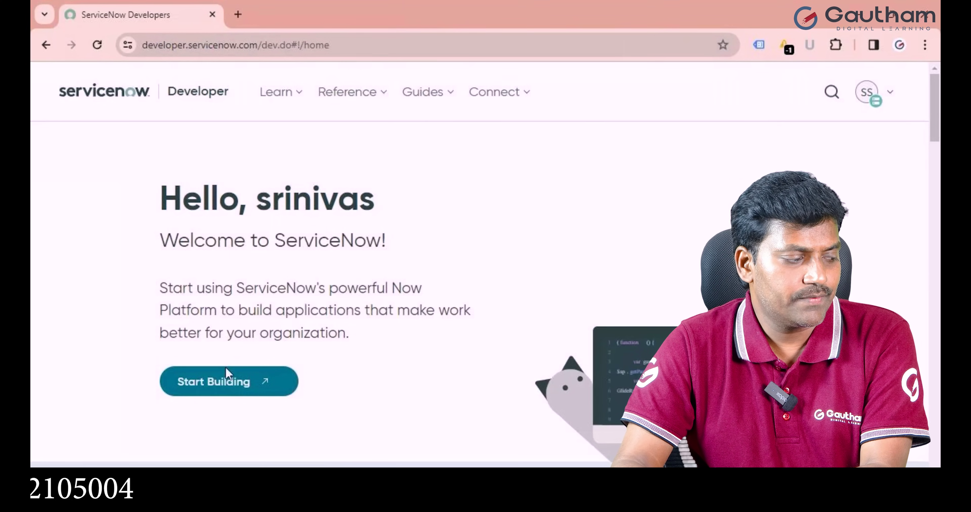
Launch the personal instance with Start Building and dismiss its Enable Analytics prompt.
{"action": "left_click", "coordinate": [225, 391]}
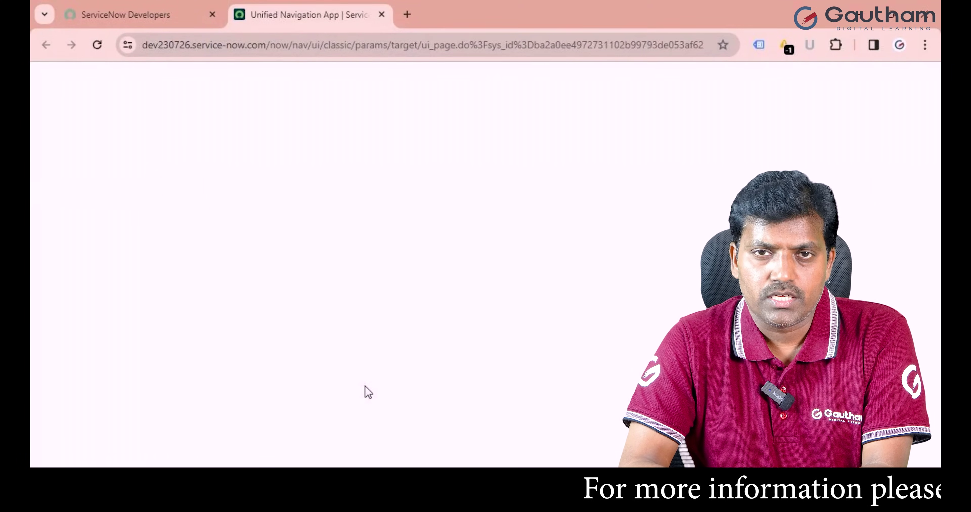
{"action": "left_click", "coordinate": [125, 14]}
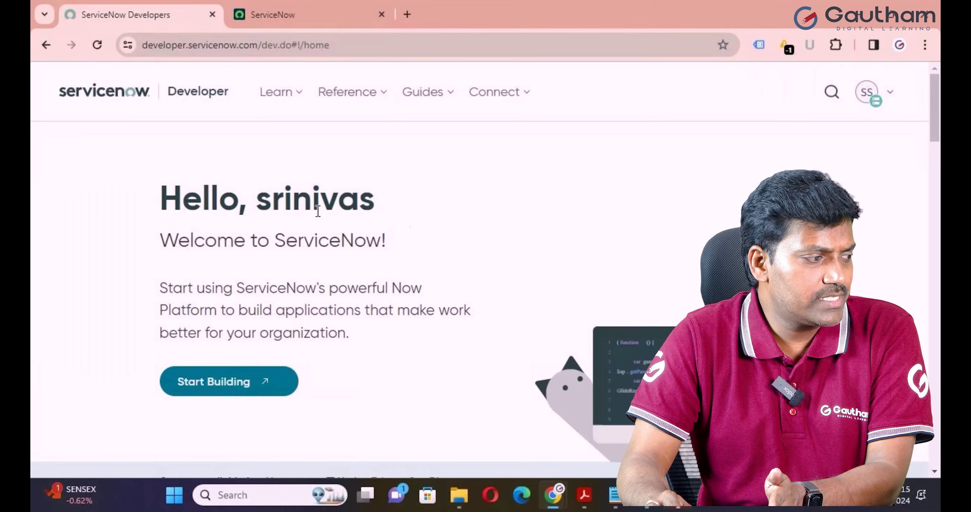
{"action": "left_click", "coordinate": [298, 17]}
{"action": "left_click", "coordinate": [678, 215]}
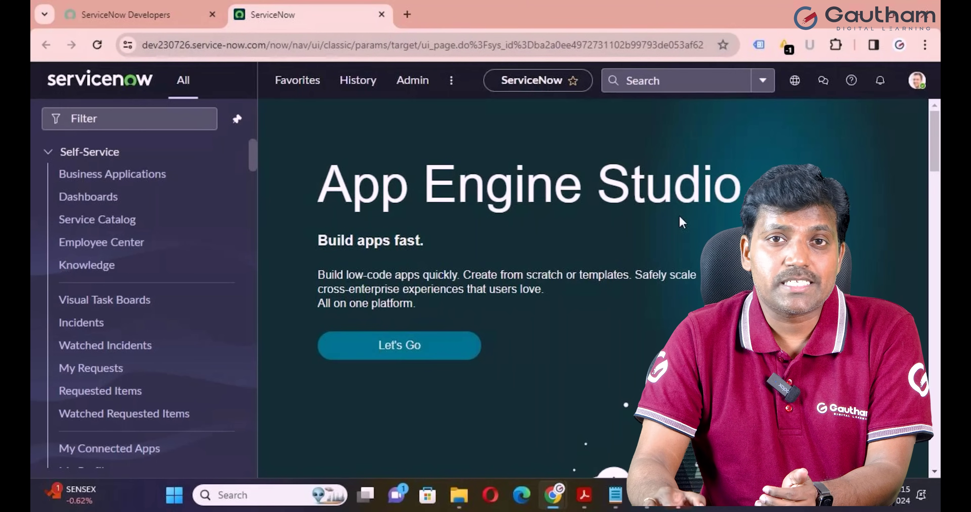
Enter stats.do in the navigator filter to open the Servlet statistics page.
{"action": "left_click", "coordinate": [122, 124]}
{"action": "type", "text": "stats"}
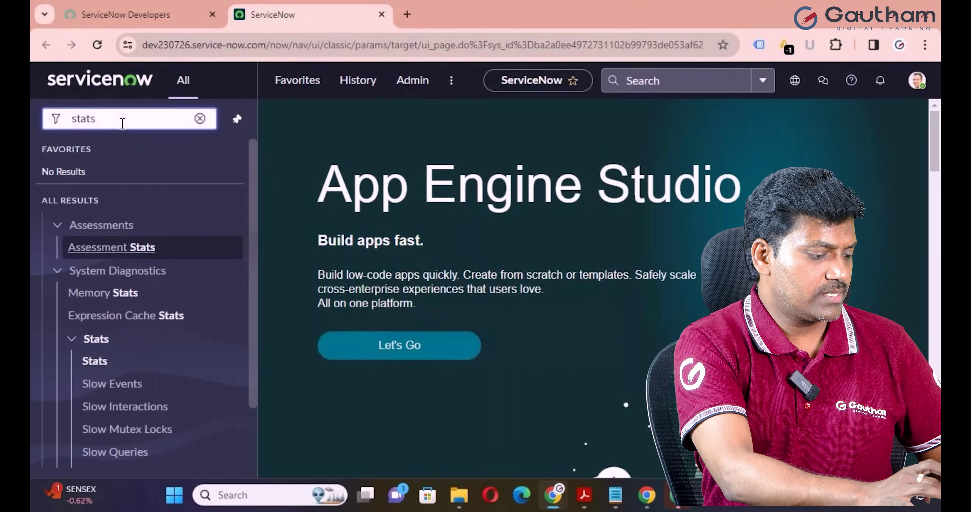
{"action": "type", "text": ".do"}
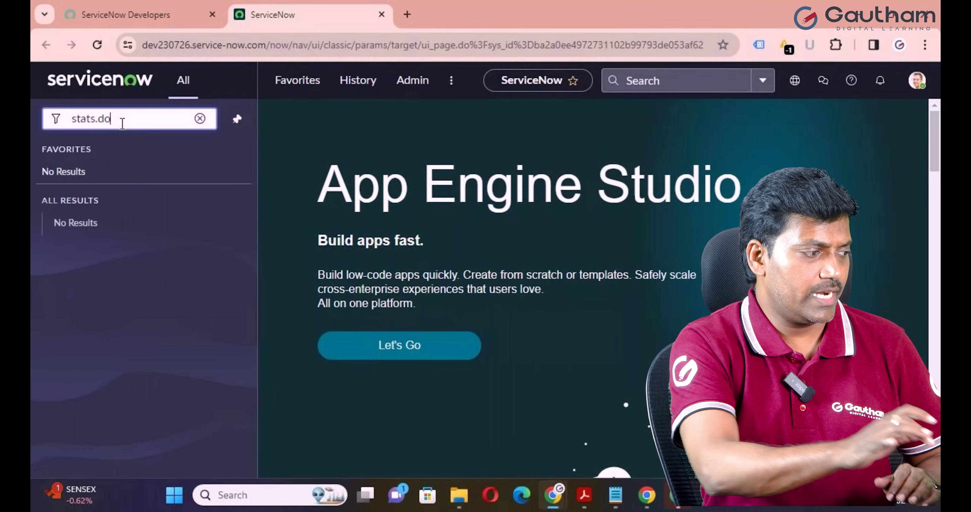
{"action": "key", "text": "Return"}
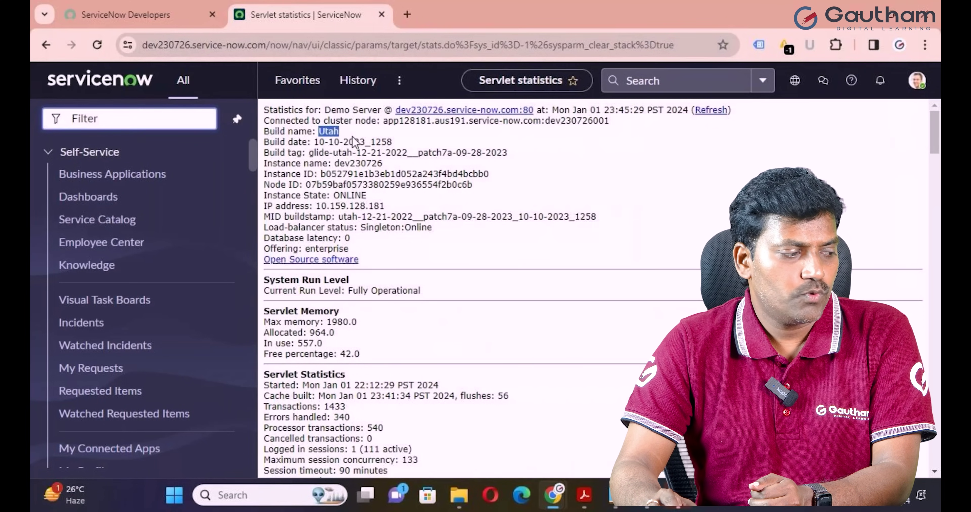
Scroll through the Servlet statistics, then go back to the App Engine Studio home via the logo.
{"action": "scroll", "coordinate": [347, 281], "scroll_direction": "down", "scroll_amount": 6}
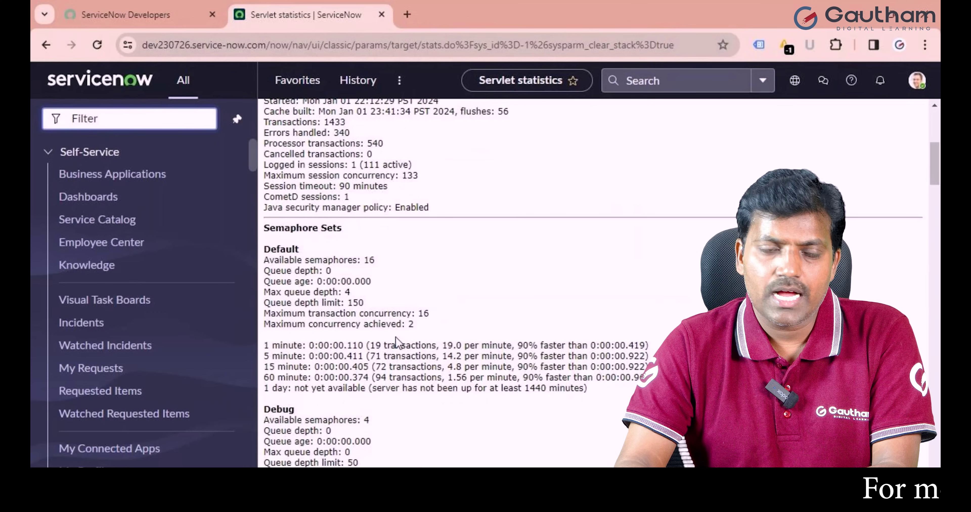
{"action": "scroll", "coordinate": [396, 337], "scroll_direction": "down", "scroll_amount": 6}
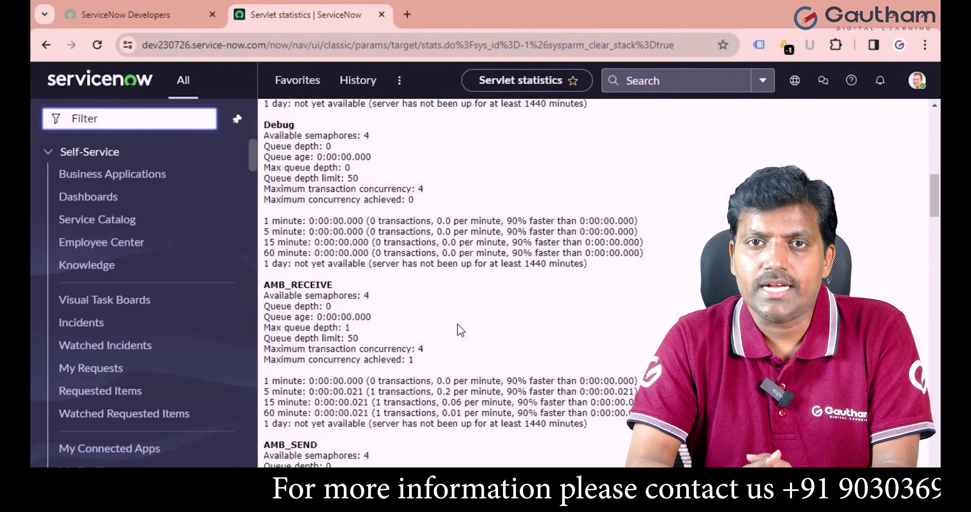
{"action": "scroll", "coordinate": [457, 325], "scroll_direction": "down", "scroll_amount": 8}
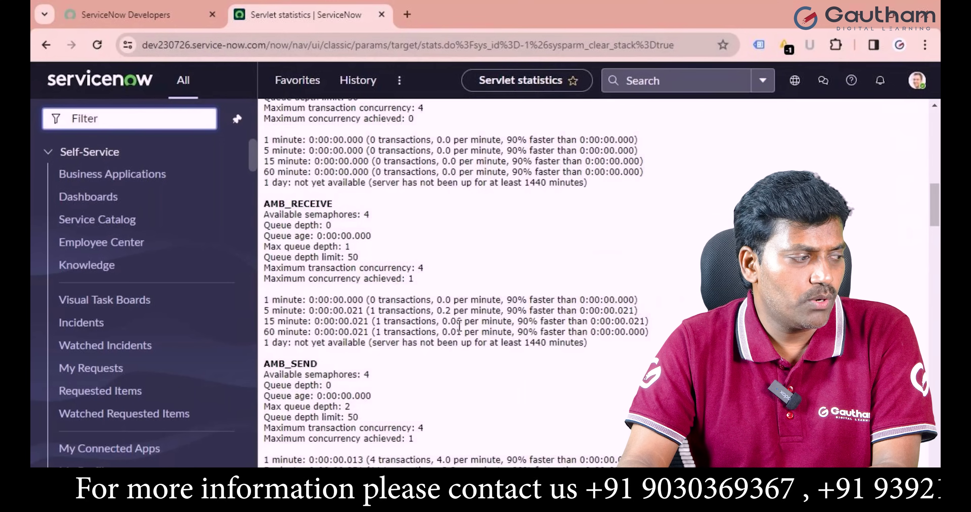
{"action": "left_click", "coordinate": [94, 88]}
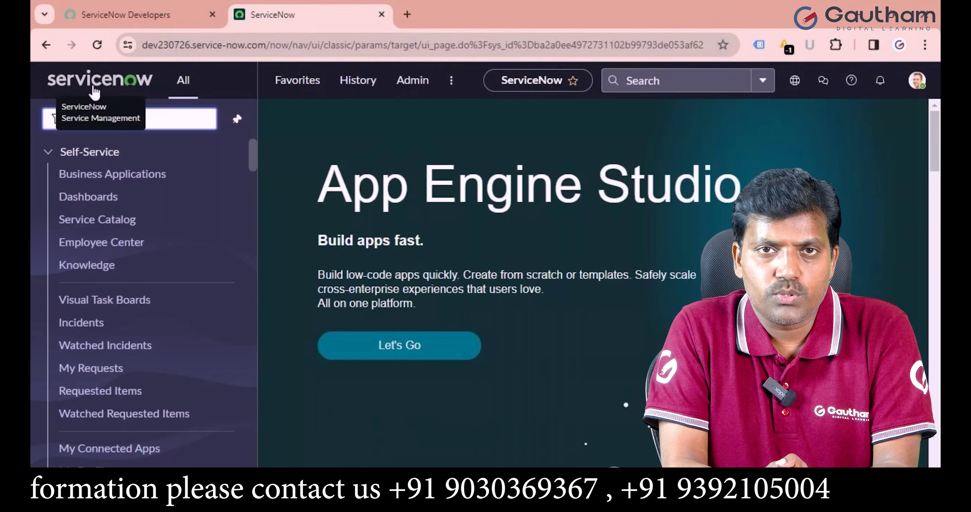